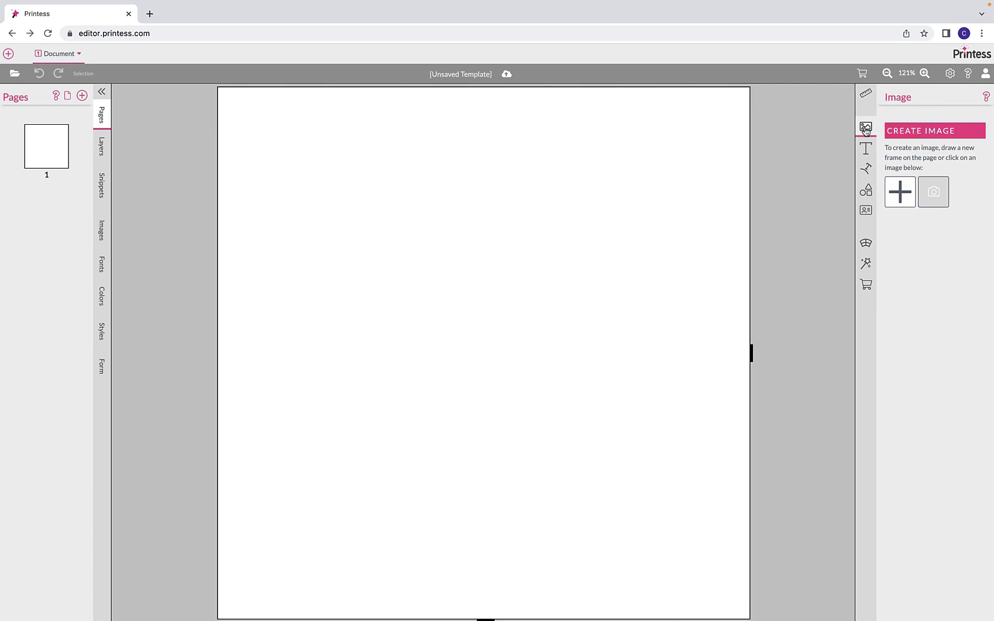
Step: Place a placeholder image frame on the page, enlarge it to most of the page width, and move it nearer the centre
click(938, 203)
drag(473, 300, 482, 304)
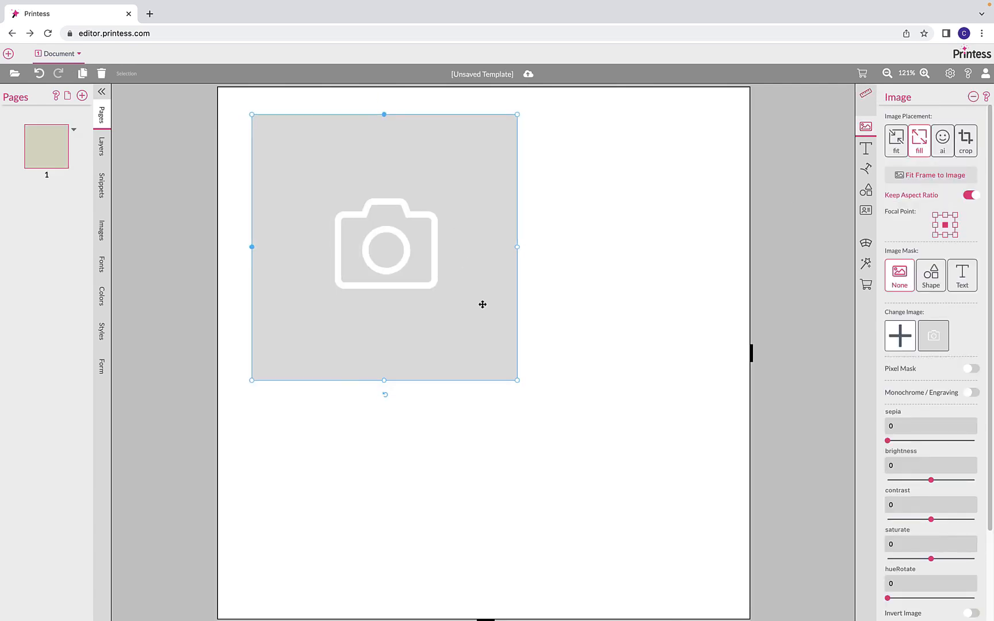
drag(517, 381, 640, 500)
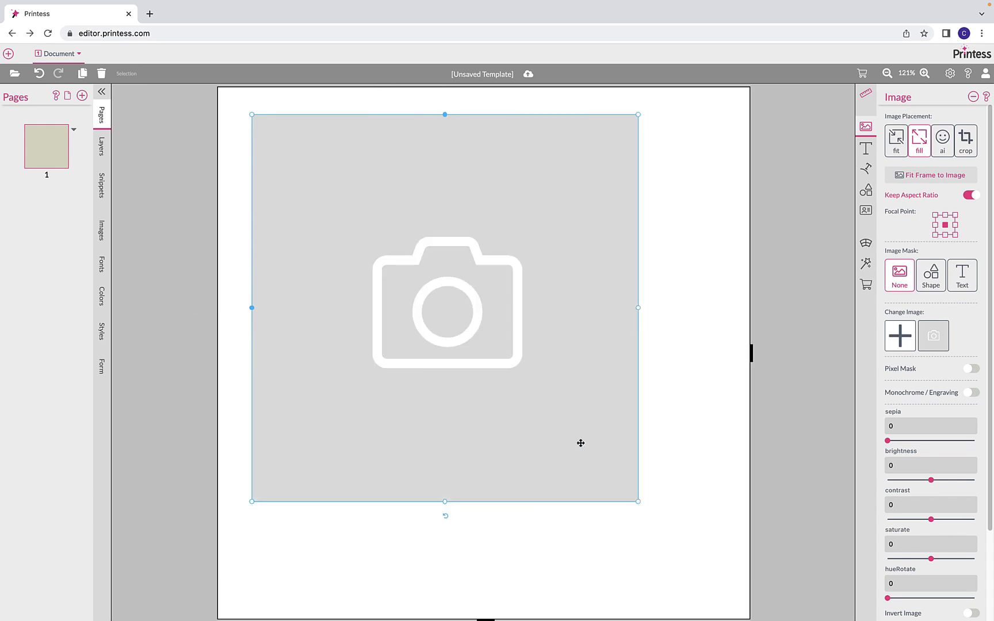
drag(563, 420, 588, 445)
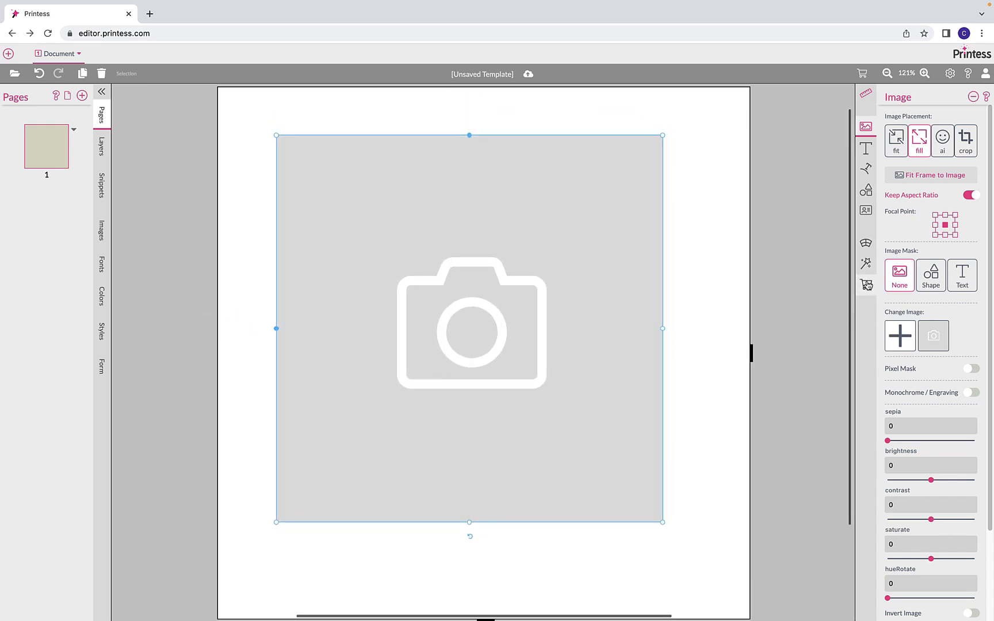
Step: Allow buyers to change the image frame's content
click(867, 285)
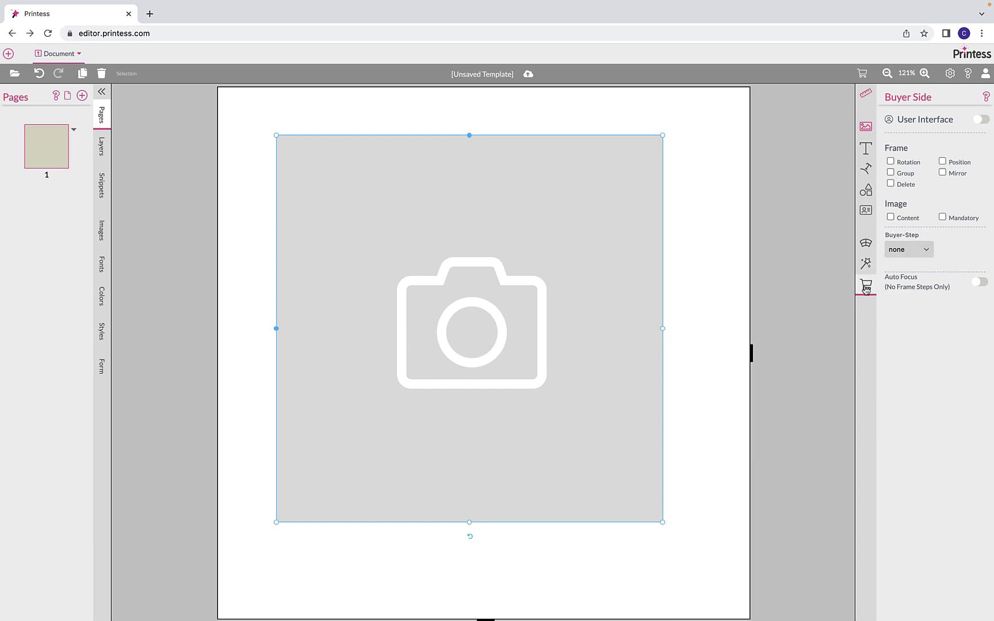
click(890, 218)
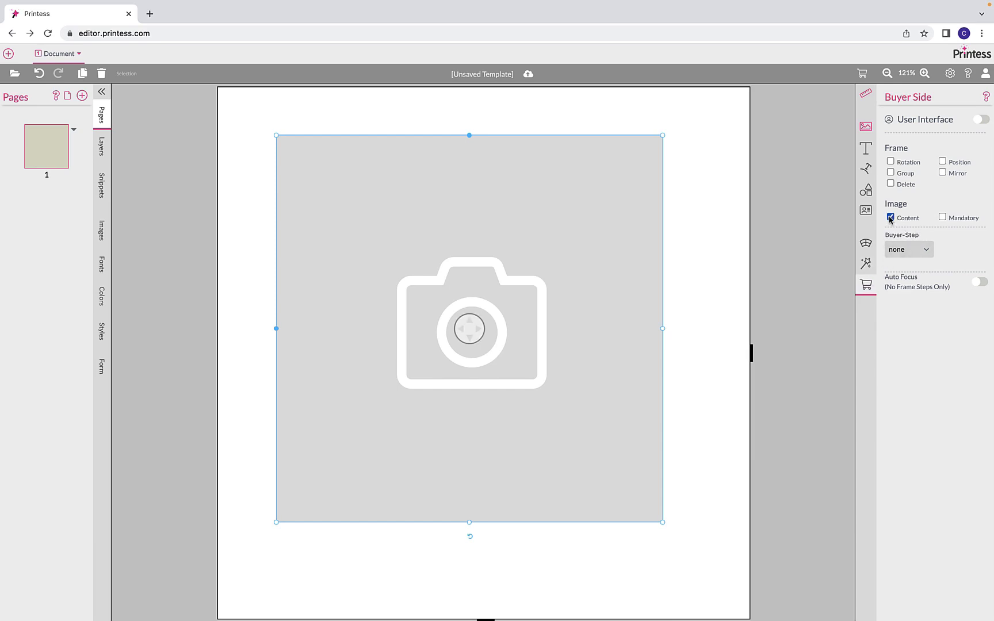
Step: Open the buyer-side preview and upload HappyCouple.jpg into the image frame
click(862, 73)
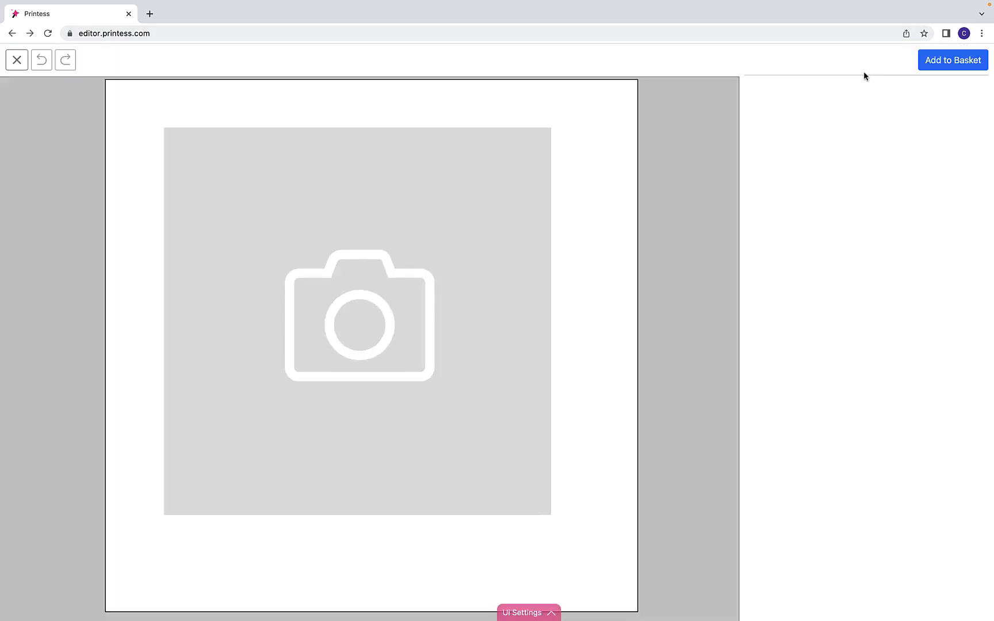
click(344, 285)
click(872, 122)
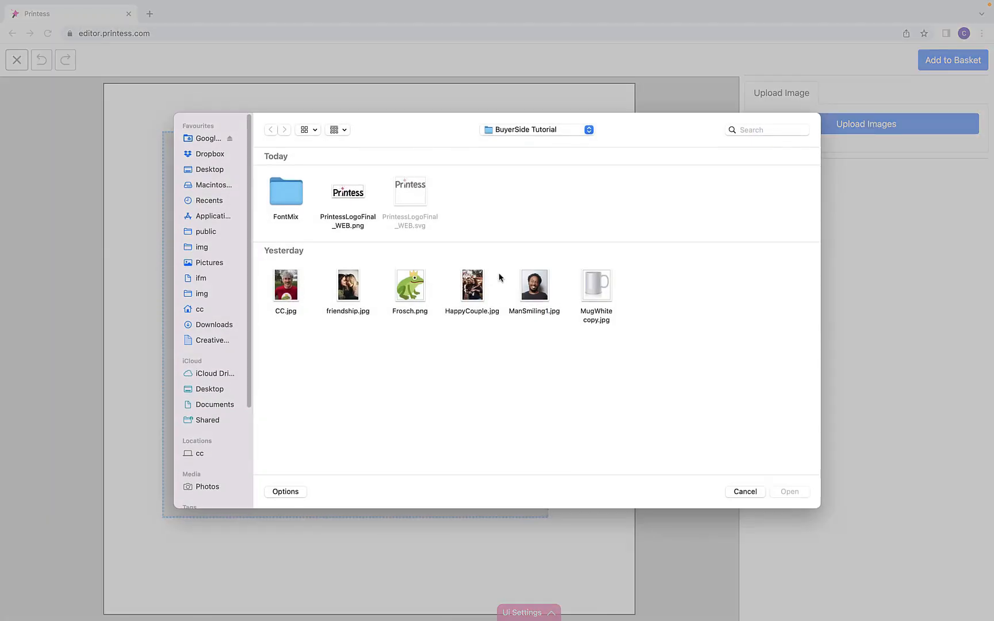
double_click(473, 284)
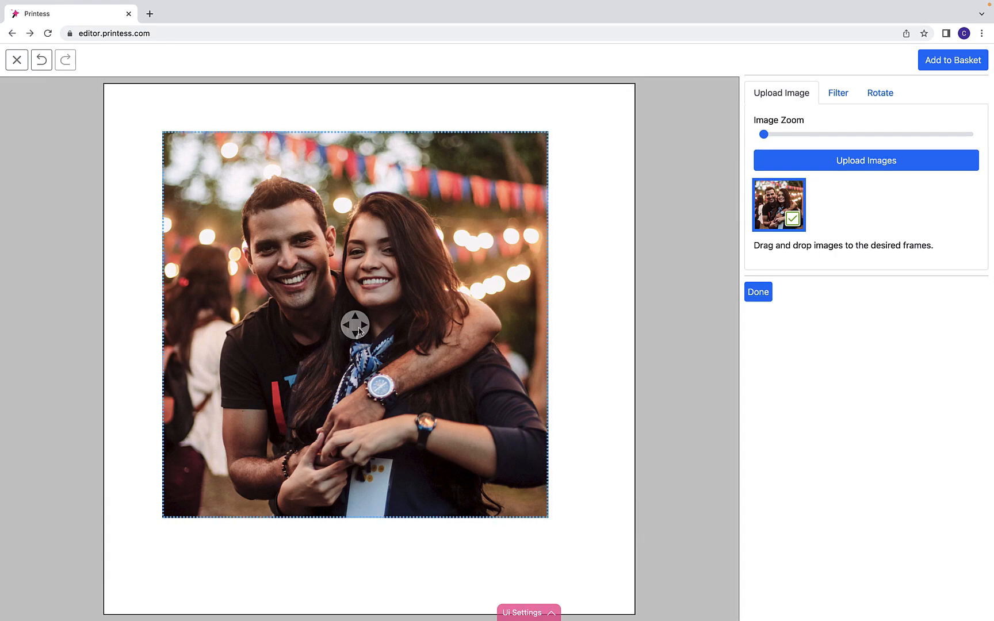
Step: Zoom the uploaded photo directly within its frame and shift its visible section
mouse_move(359, 331)
mouse_down()
mouse_move(357, 276)
mouse_move(353, 398)
mouse_move(342, 384)
mouse_move(341, 315)
mouse_move(348, 323)
mouse_up()
scroll(346, 321, up, 5)
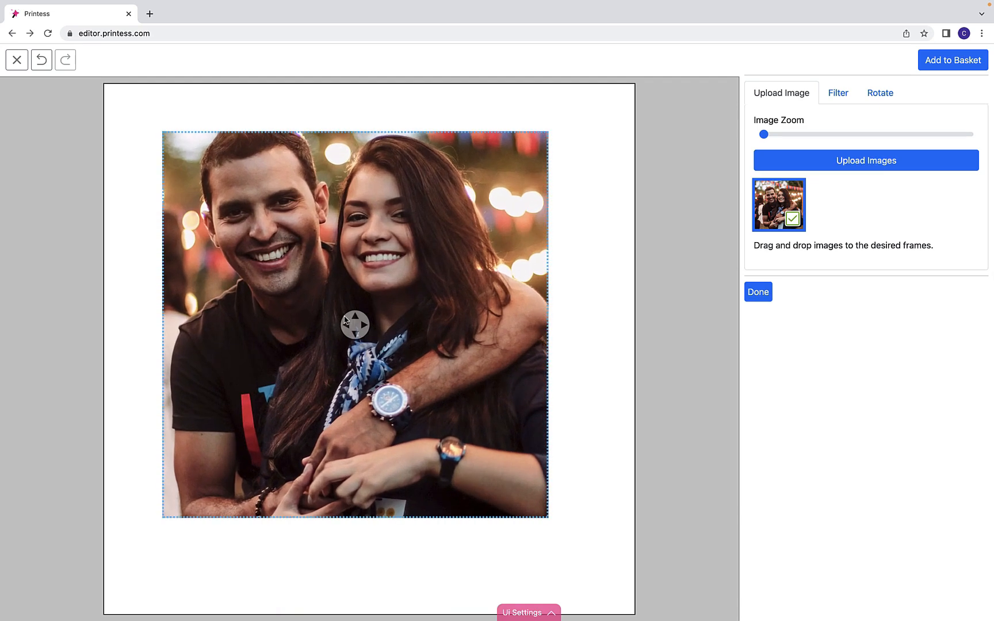
scroll(344, 321, down, 3)
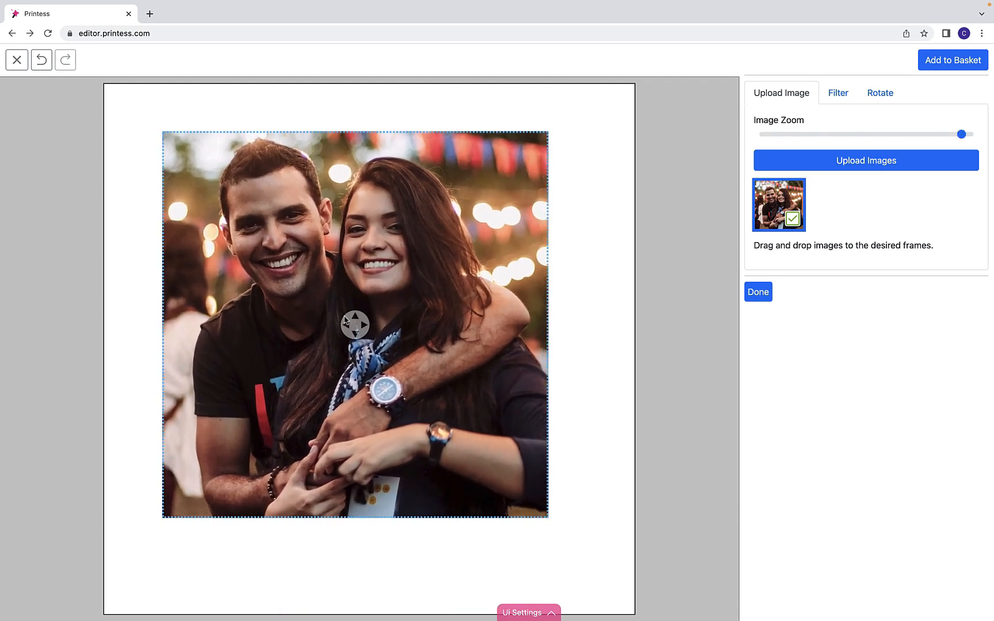
drag(345, 320, 339, 304)
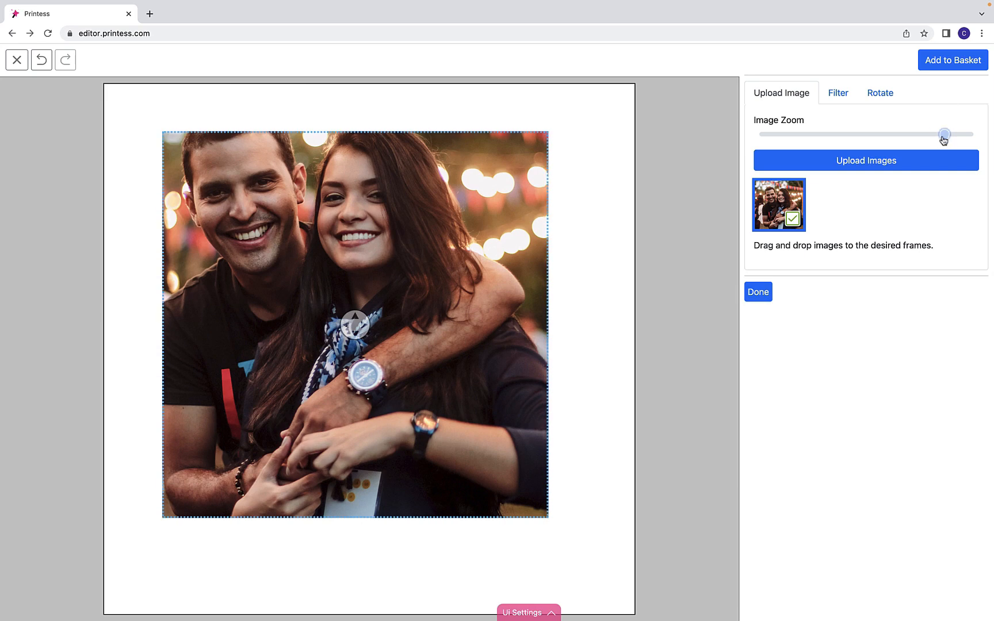
Step: Test Image Zoom between maximum and minimum while panning the photo within its frame, and return to the designer side
drag(943, 135, 991, 130)
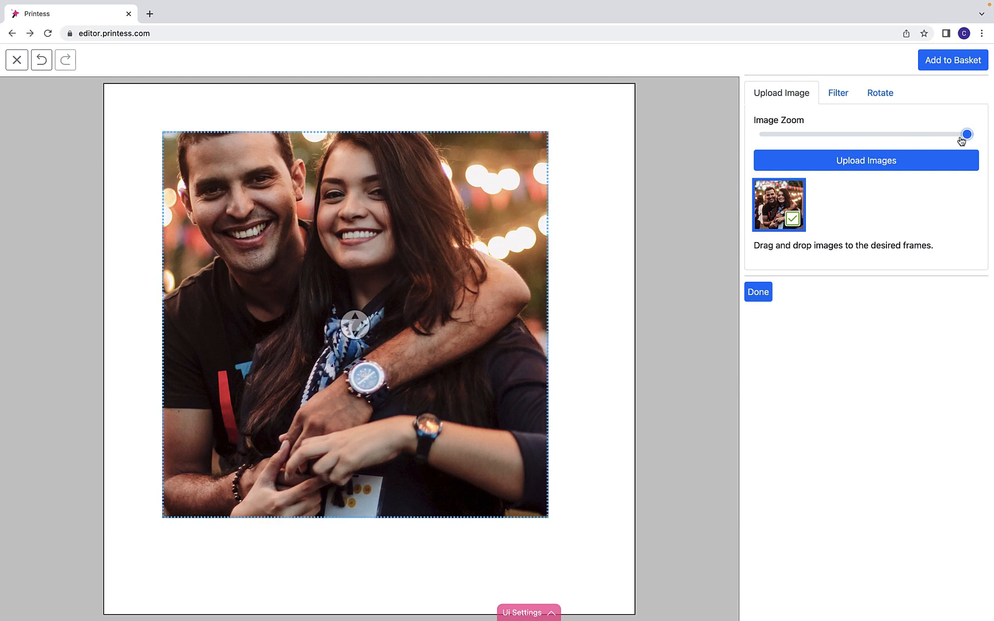
drag(965, 138, 748, 131)
drag(350, 327, 305, 274)
scroll(306, 275, up, 4)
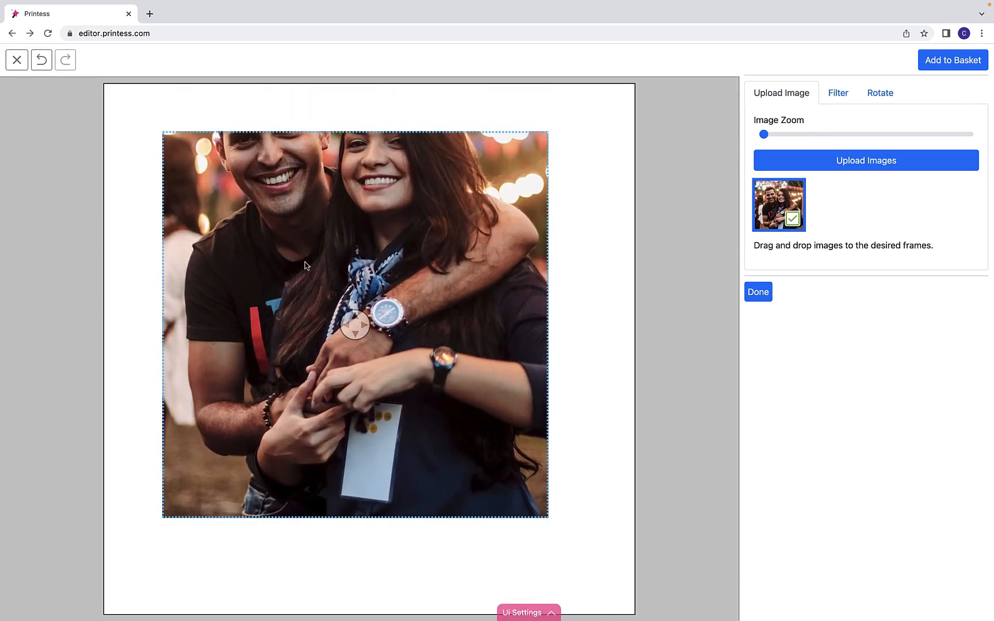
drag(354, 368, 422, 538)
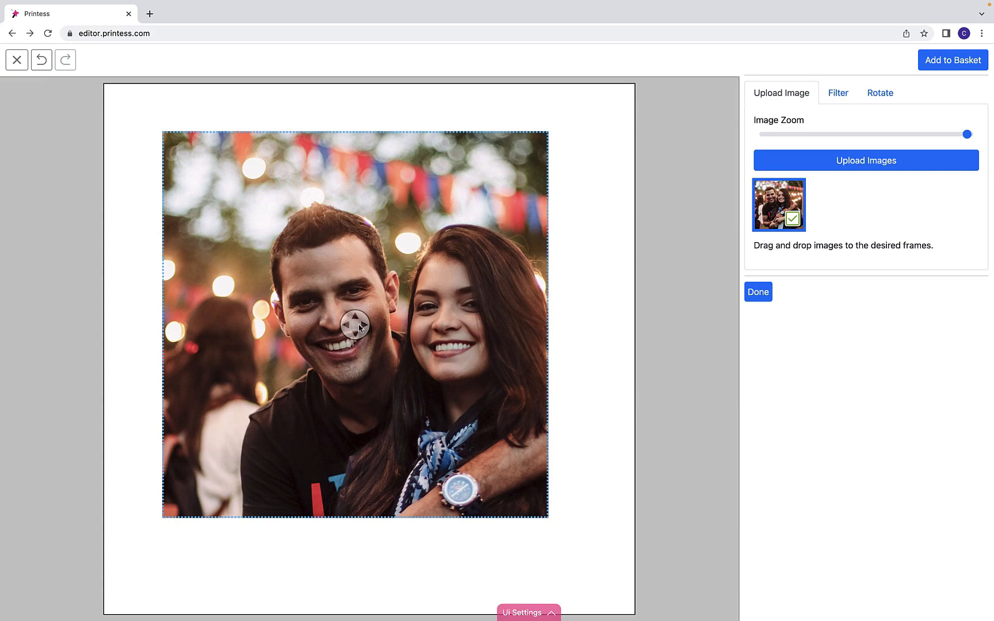
drag(359, 328, 468, 473)
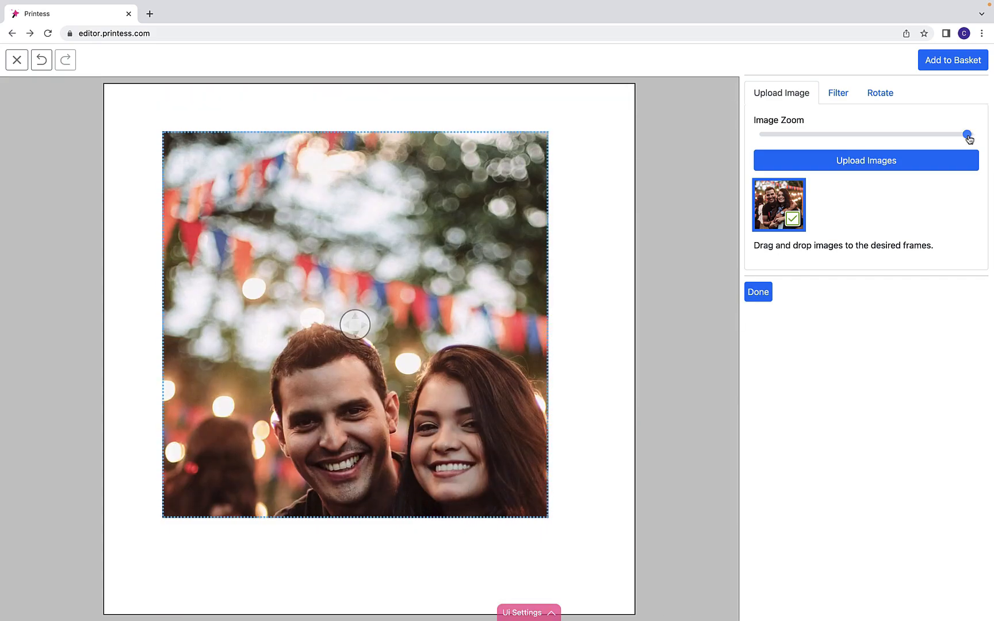
drag(968, 136, 761, 145)
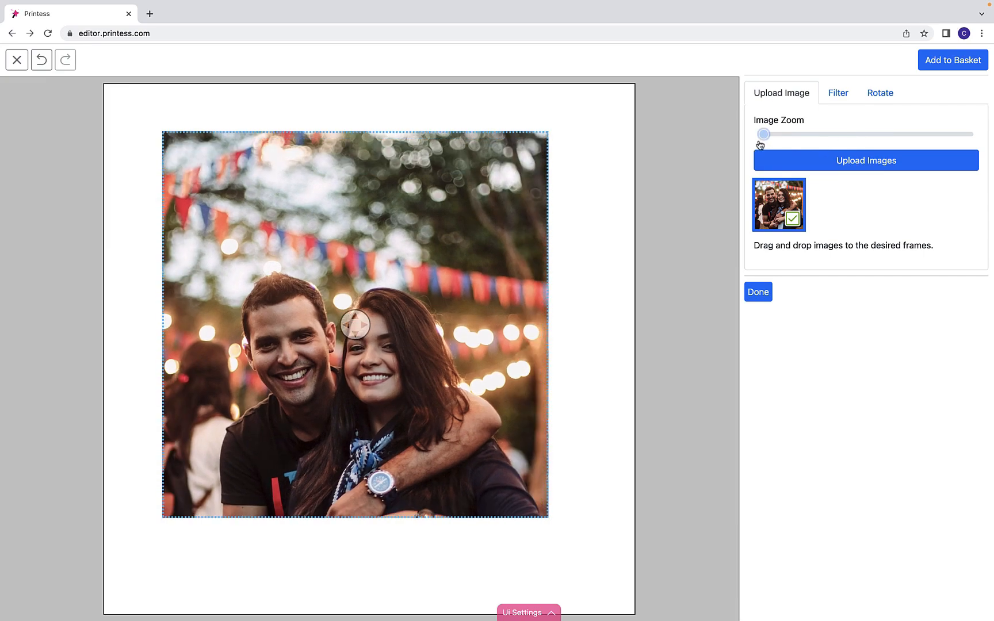
click(19, 60)
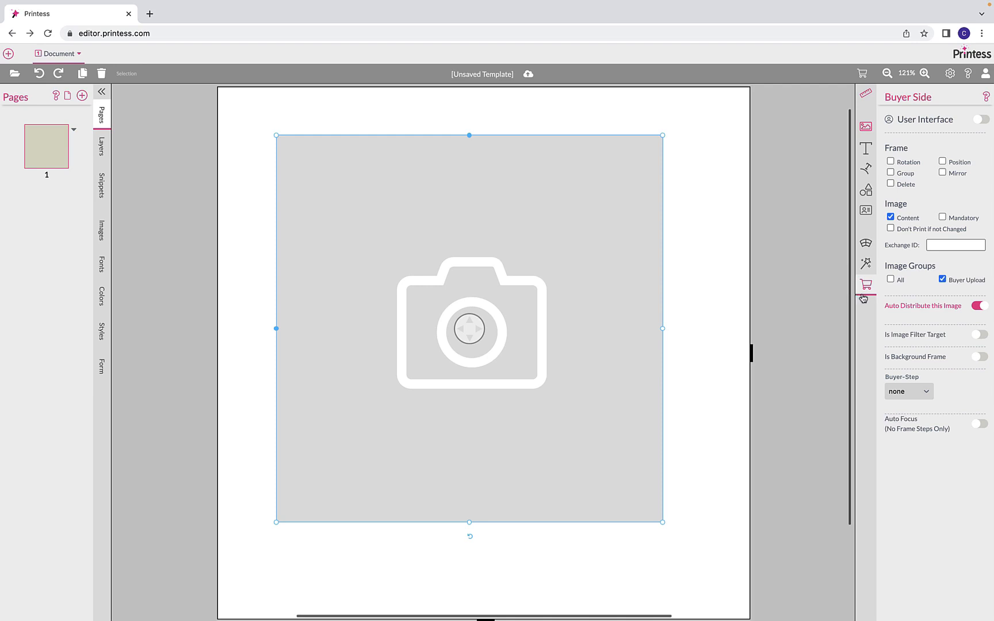
Step: Set the document's buyer-side minimum DPI for images to 60 dpi
click(814, 270)
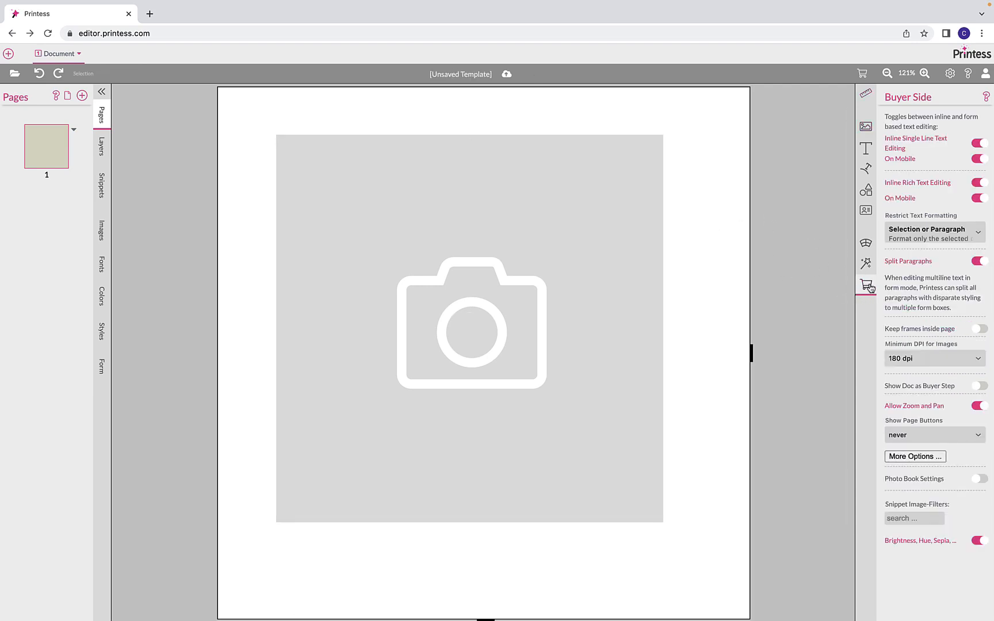
click(939, 361)
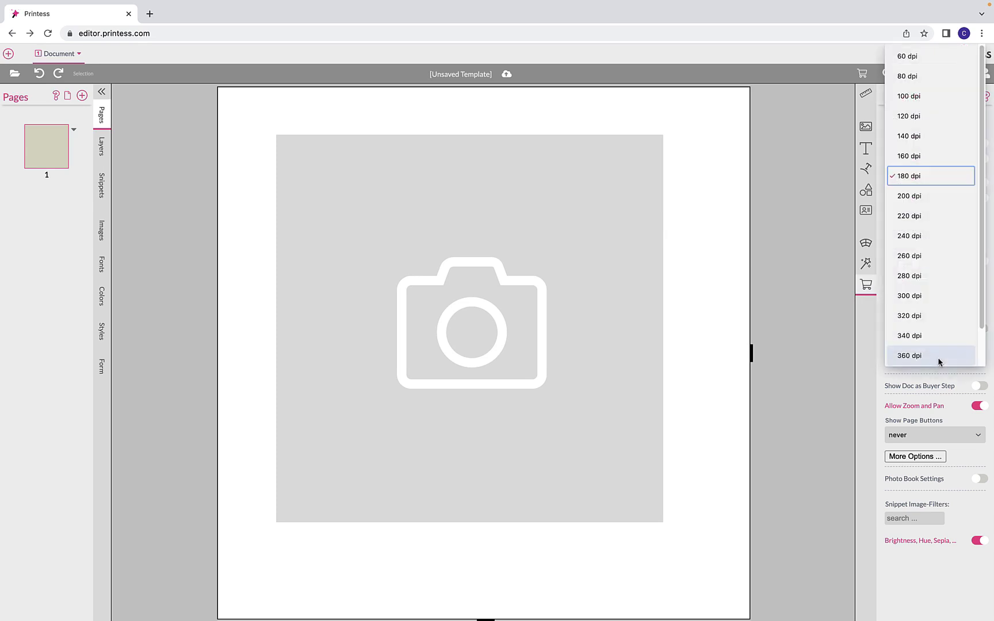
click(909, 56)
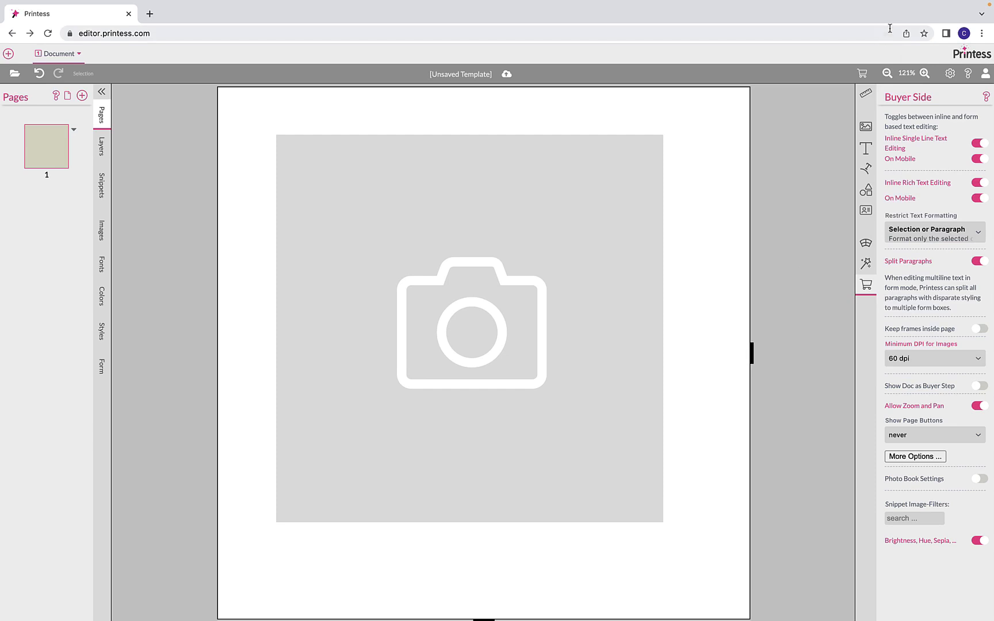
Step: Reopen the buyer-side preview and upload HappyCouple.jpg into the frame to test the 60 dpi setting
click(862, 73)
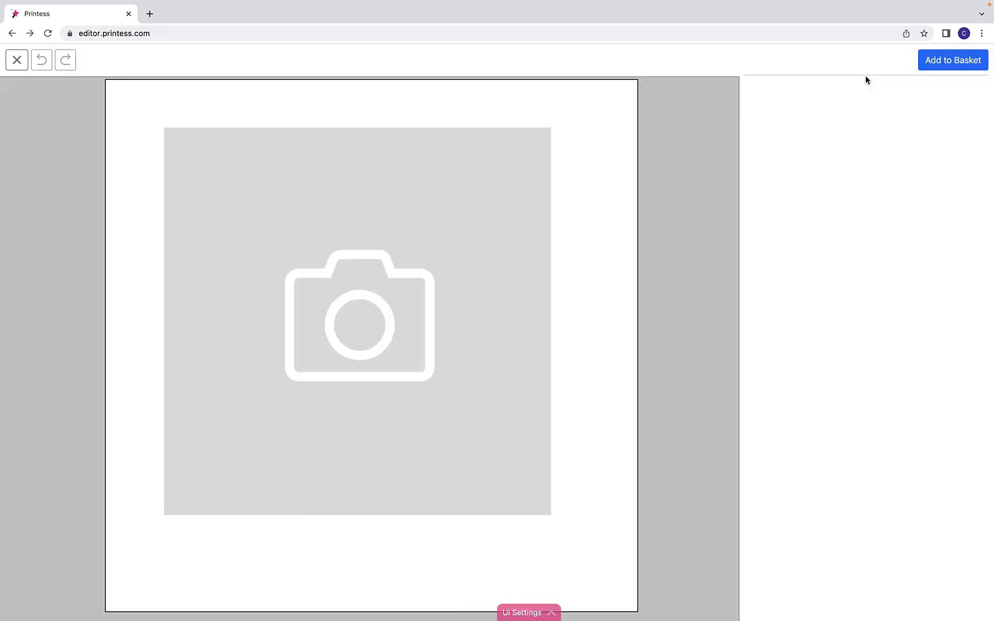
click(457, 237)
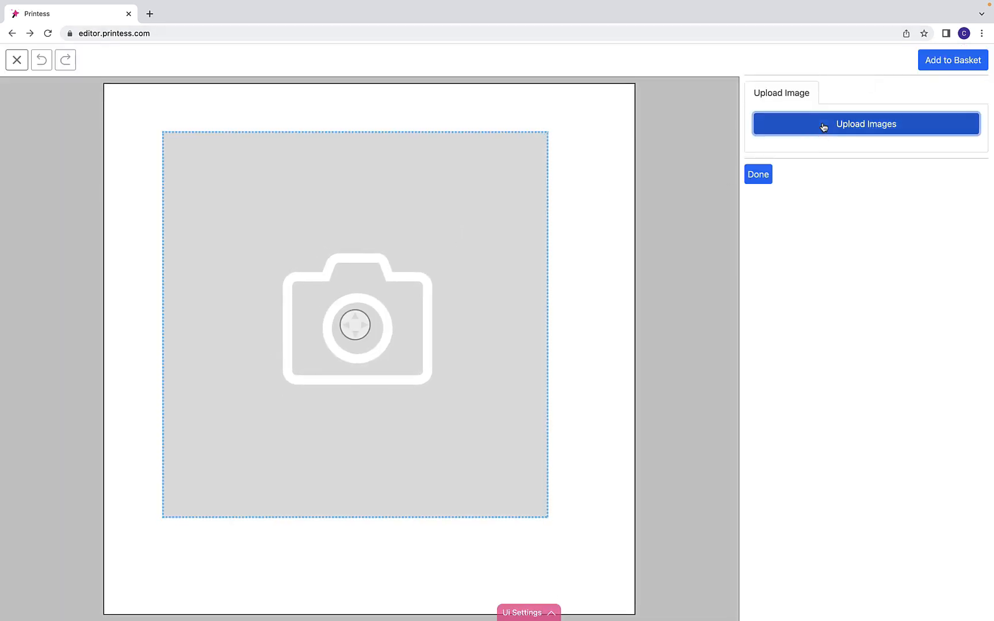
click(823, 126)
click(472, 286)
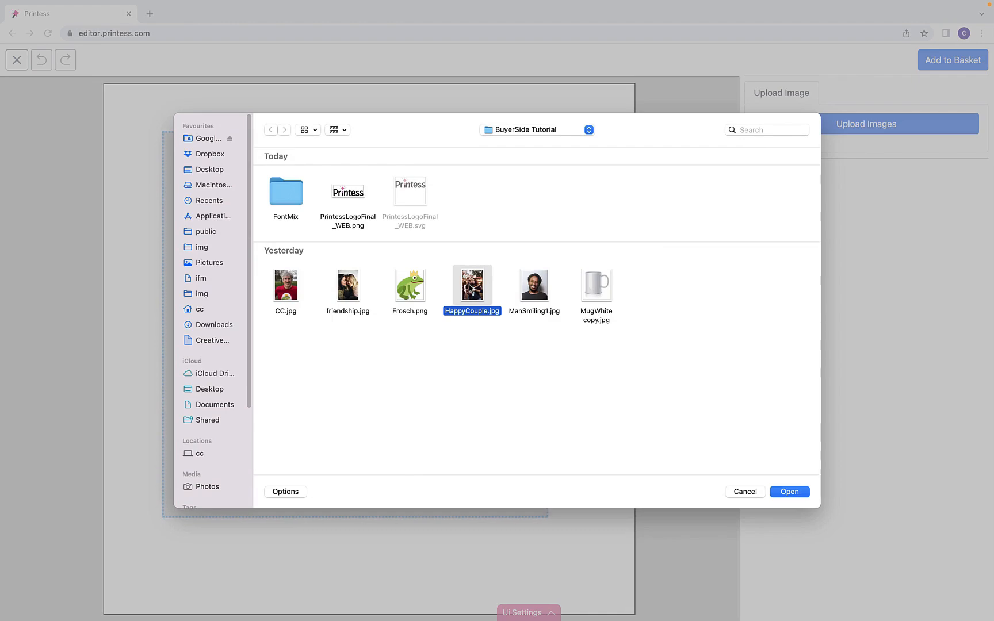
double_click(470, 287)
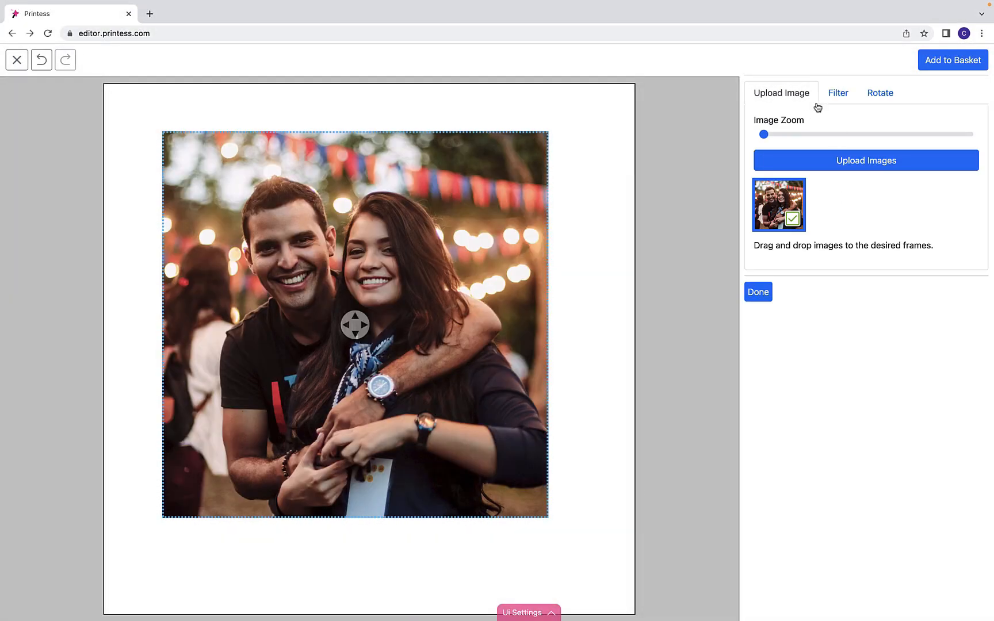
Step: Zoom the photo to the maximum, reposition it, reduce the zoom to about a quarter, and close the buyer-side preview
drag(764, 134, 966, 137)
drag(354, 331, 417, 460)
drag(353, 325, 348, 377)
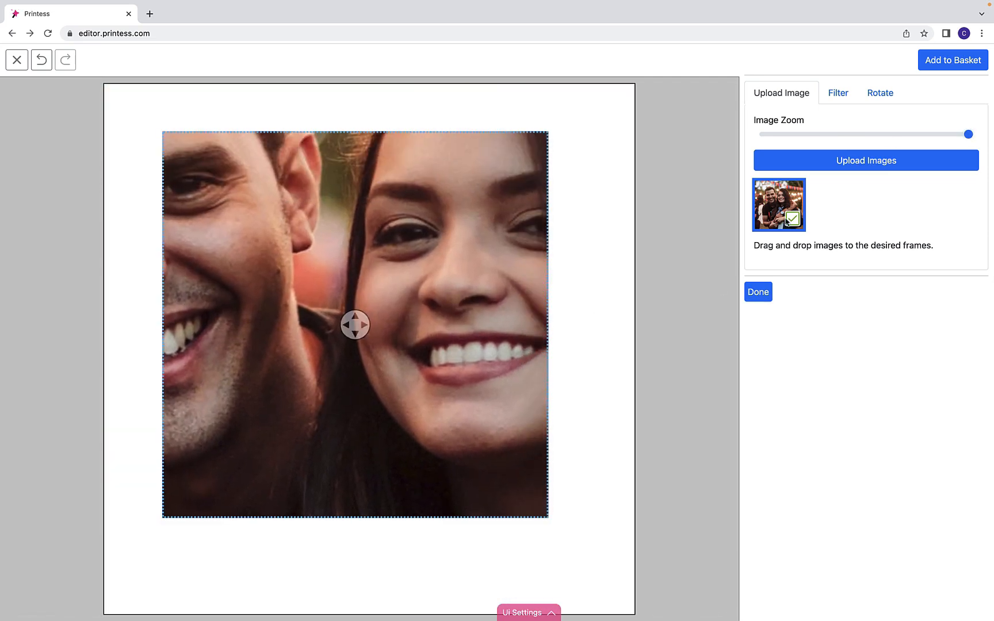
drag(969, 134, 818, 134)
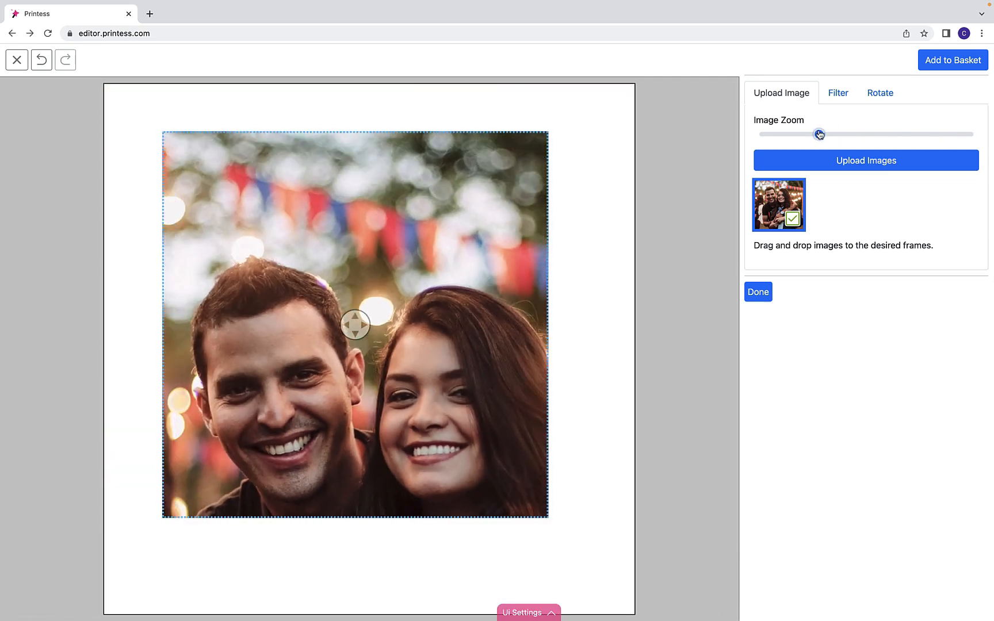
click(17, 60)
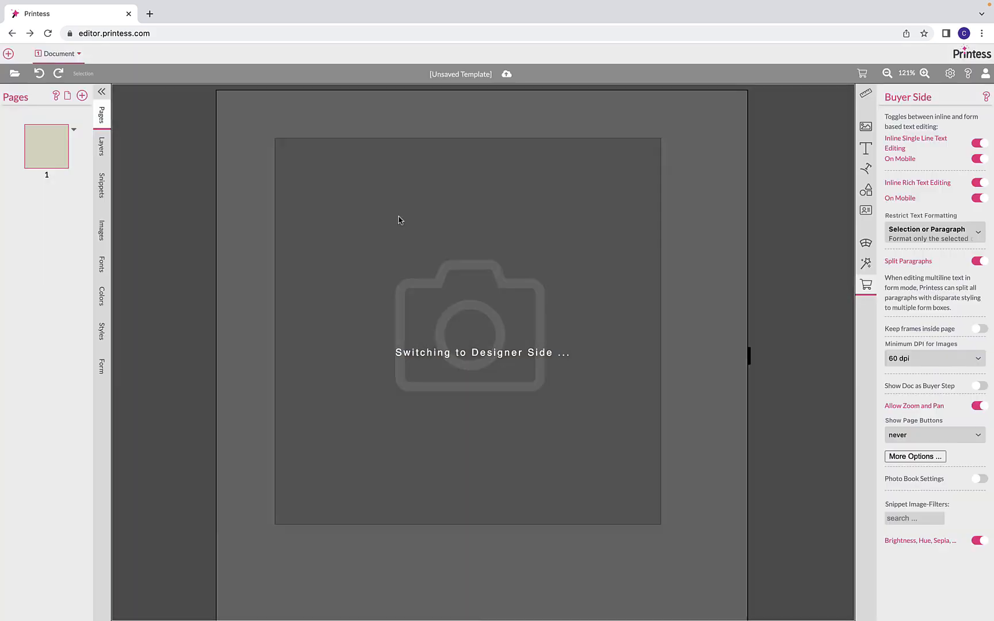
Step: Raise the minimum DPI for images and upload HappyCouple.jpg into the frame in the buyer-side preview
click(912, 358)
click(912, 357)
click(862, 73)
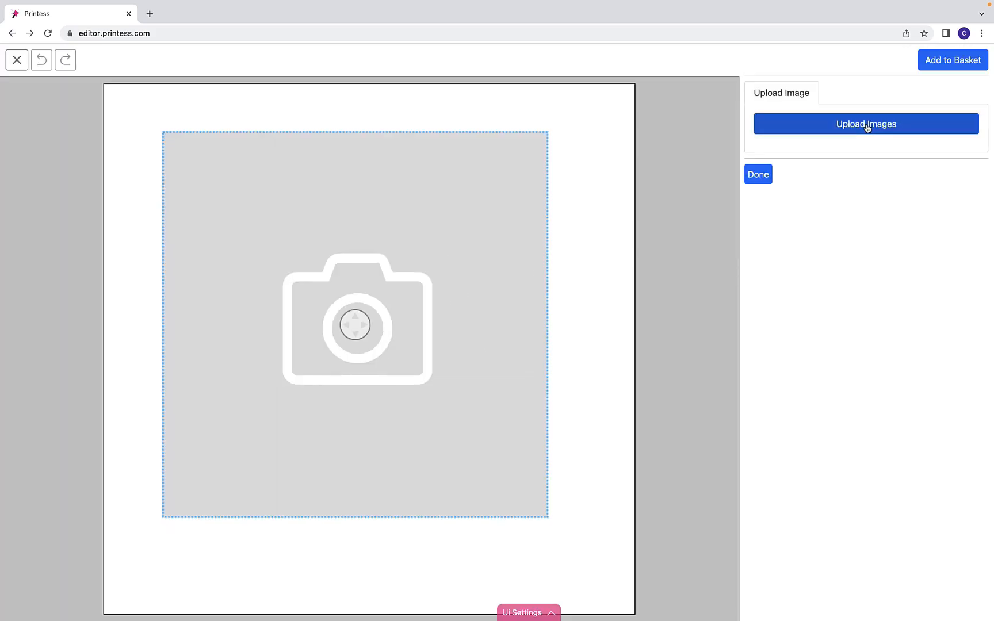
click(866, 126)
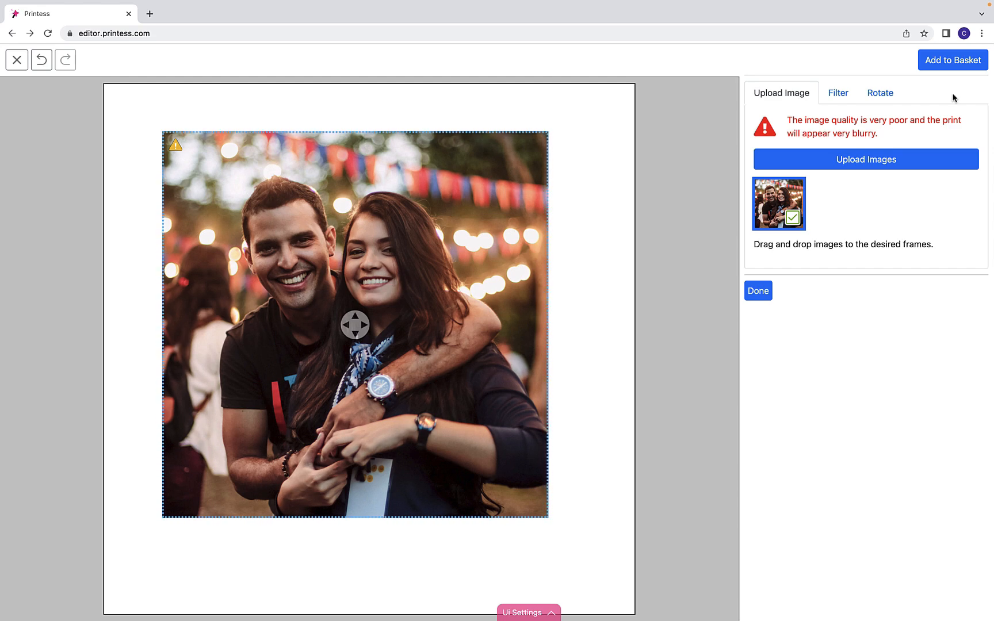
Step: Add the product to the basket, ignoring the low-resolution warning and dismissing the callback message
click(944, 62)
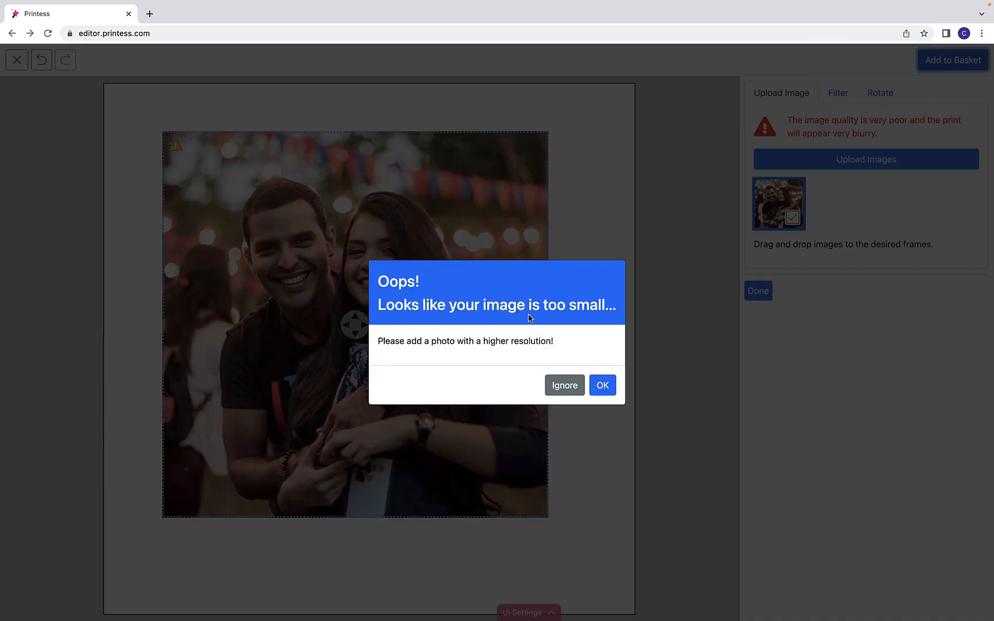
click(565, 387)
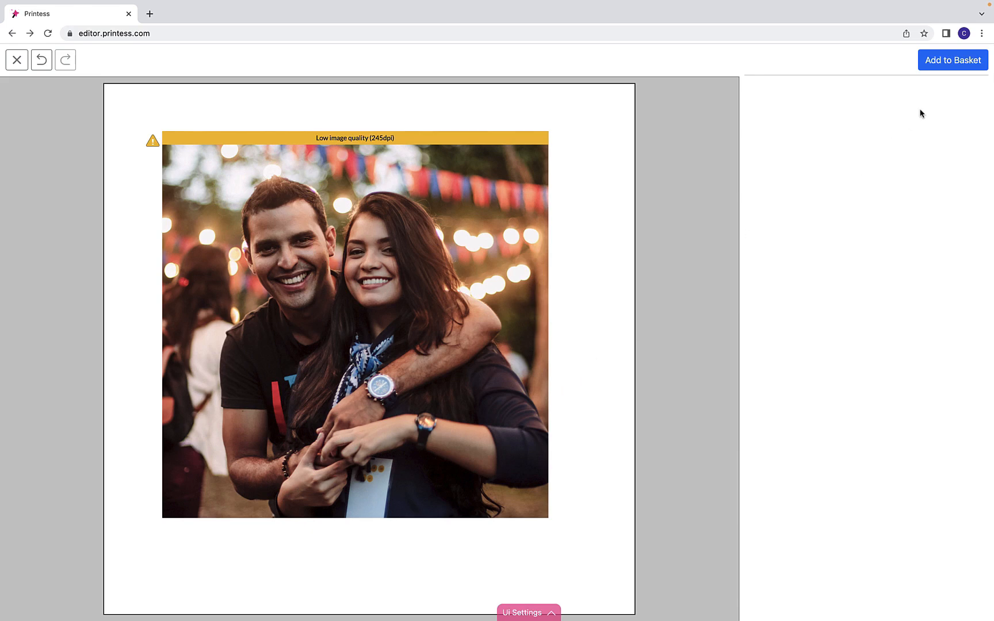
click(940, 65)
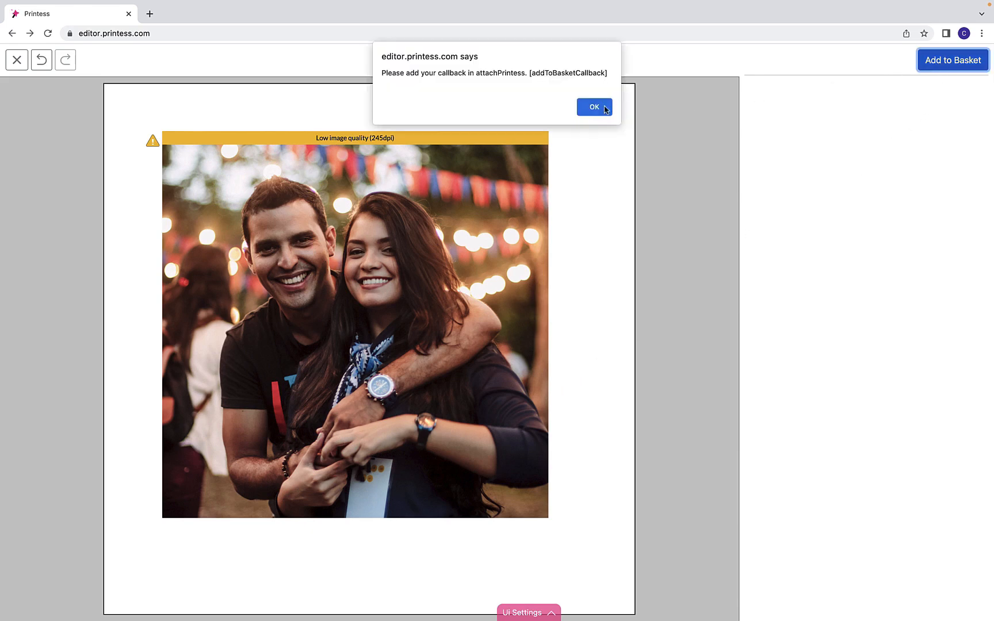
click(593, 107)
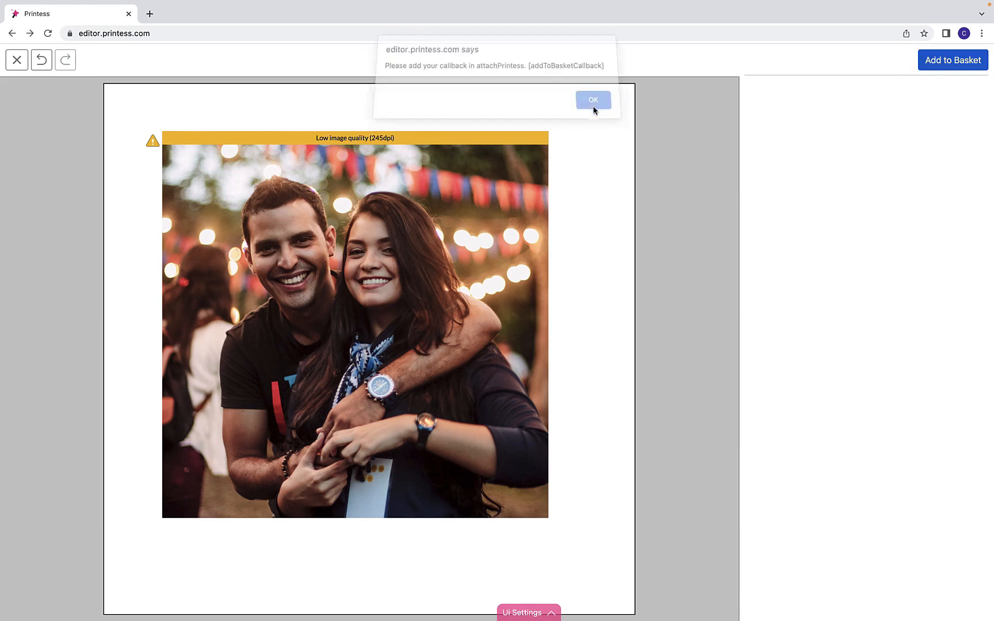
Step: Make the image mandatory in the frame's buyer-side settings on the designer side and reopen the buyer-side preview
click(10, 65)
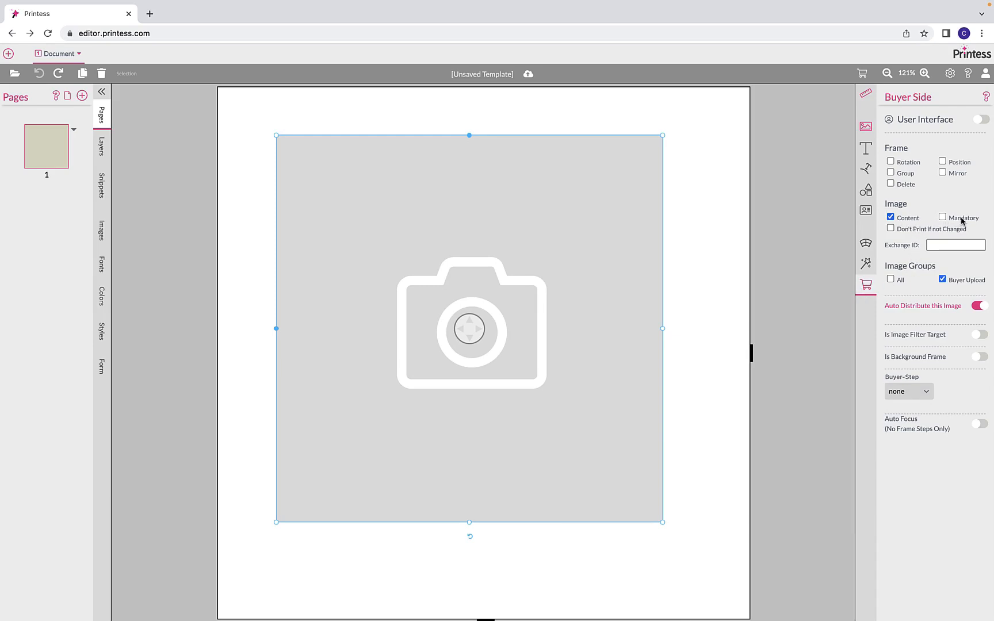
click(962, 221)
click(862, 75)
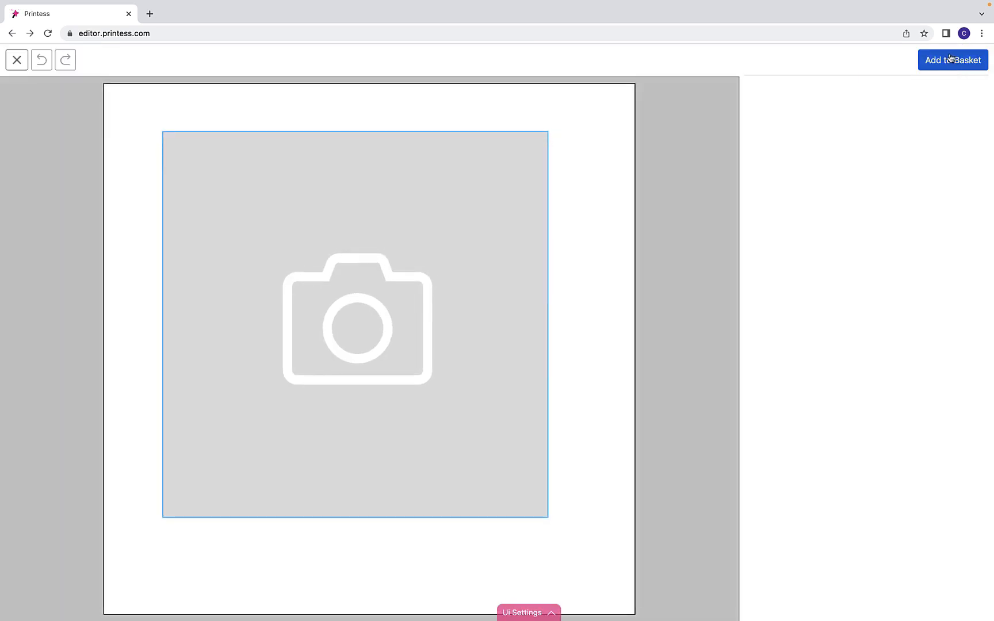
Step: Try adding the product to the basket without a photo, close the buyer-side preview and toggle the image's Mandatory setting
click(950, 59)
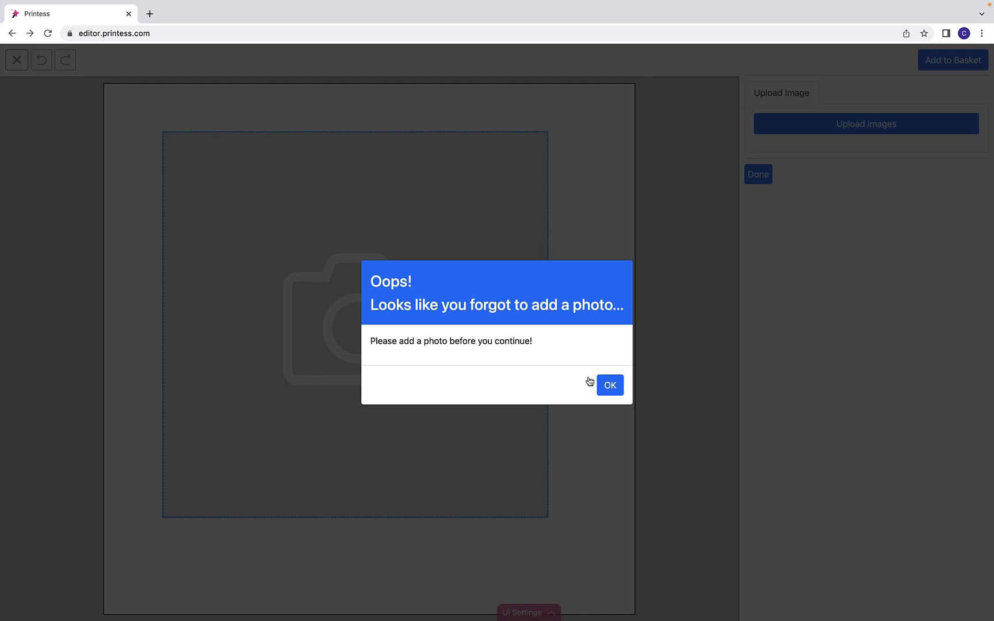
click(610, 385)
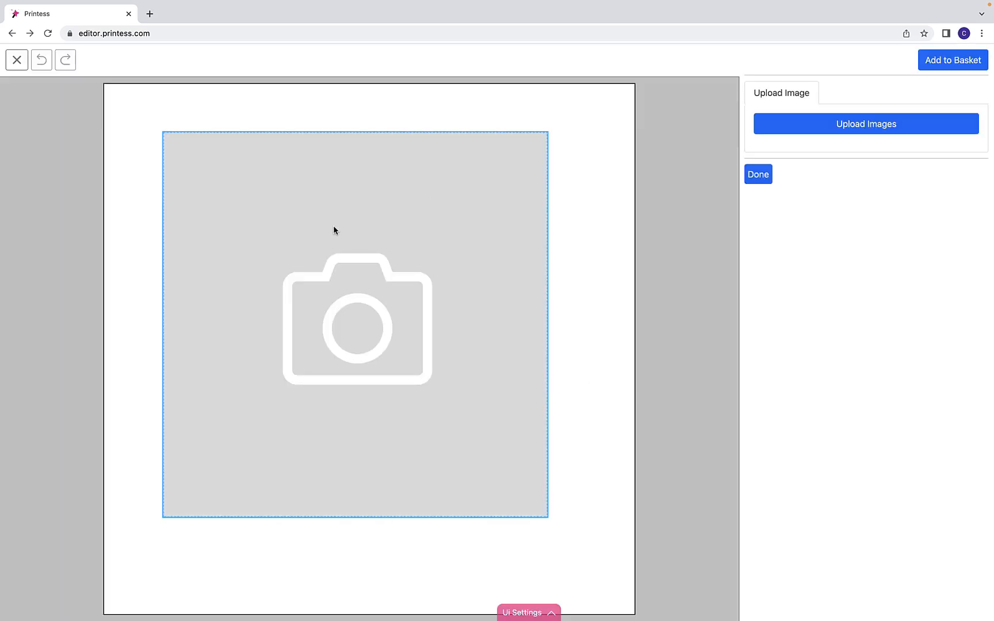
click(14, 68)
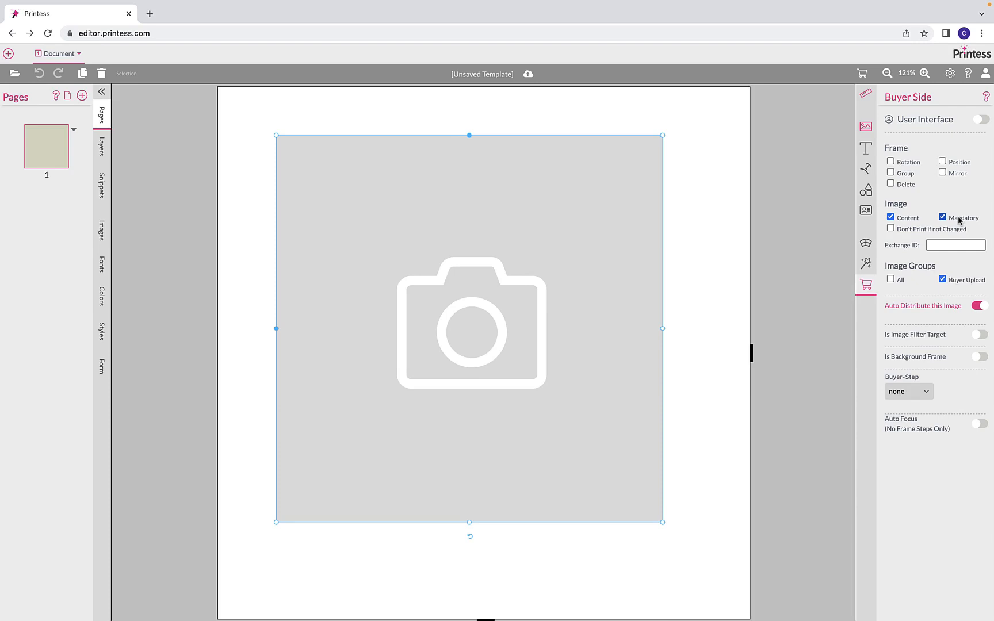
click(959, 219)
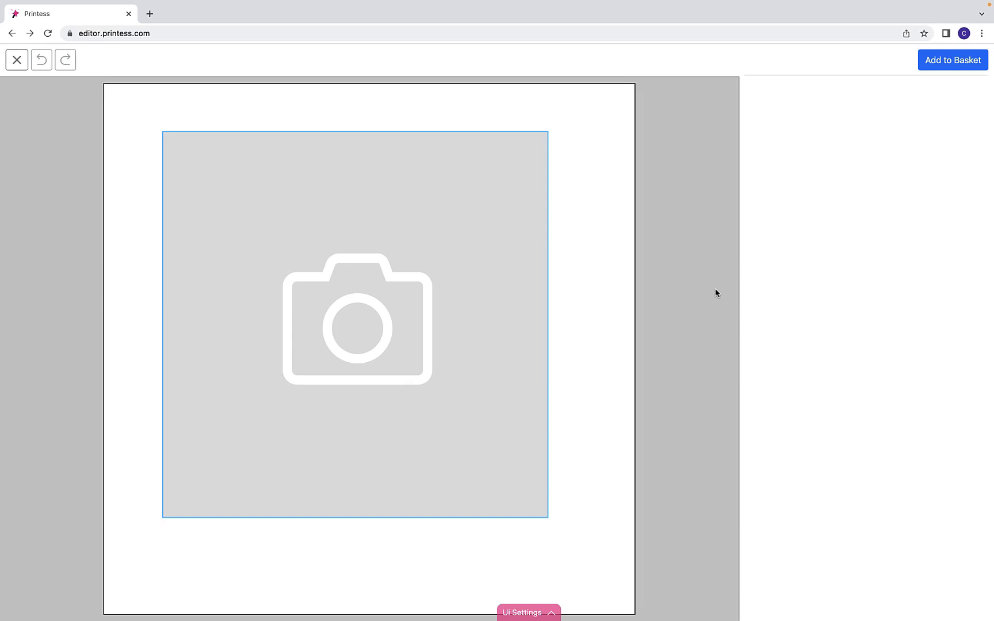
Step: Upload HappyCouple.jpg into the image frame in the buyer-side preview
click(502, 219)
click(816, 125)
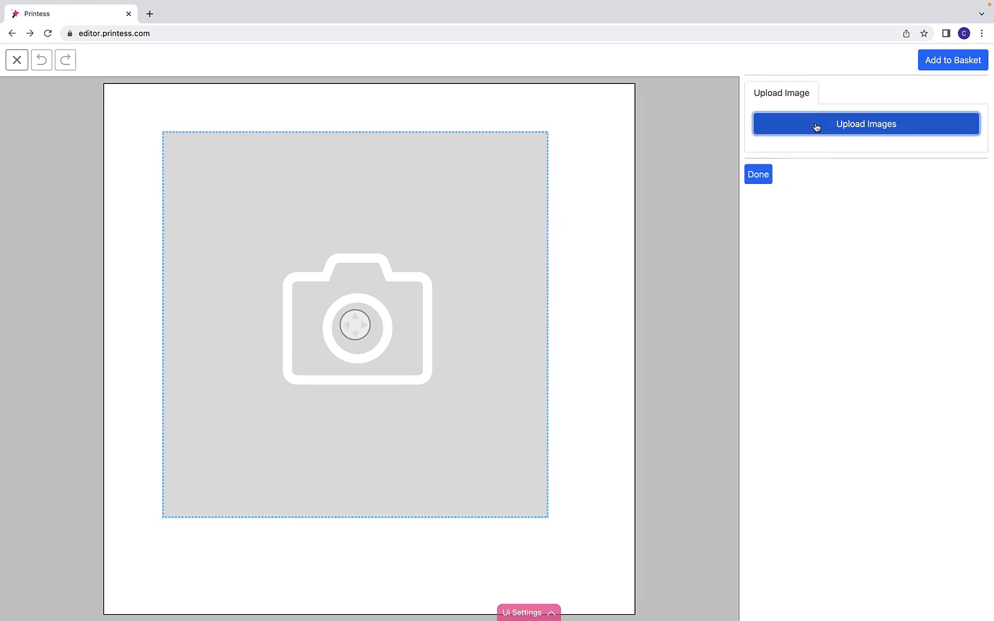
double_click(471, 288)
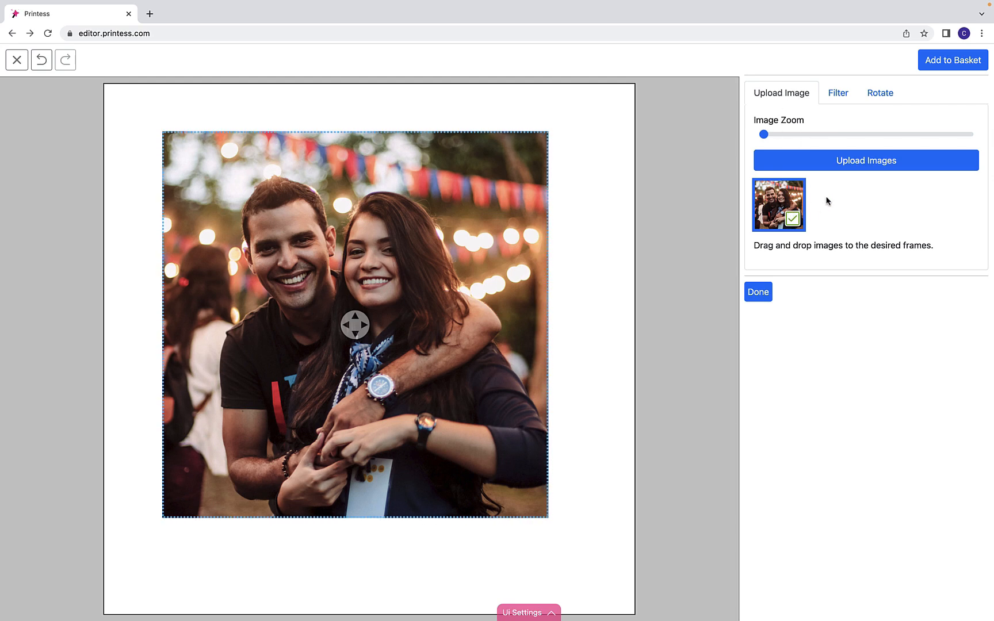
Step: Raise the photo's brightness, contrast and sepia, lower its saturation, shift its hue, and close the buyer-side preview
click(837, 93)
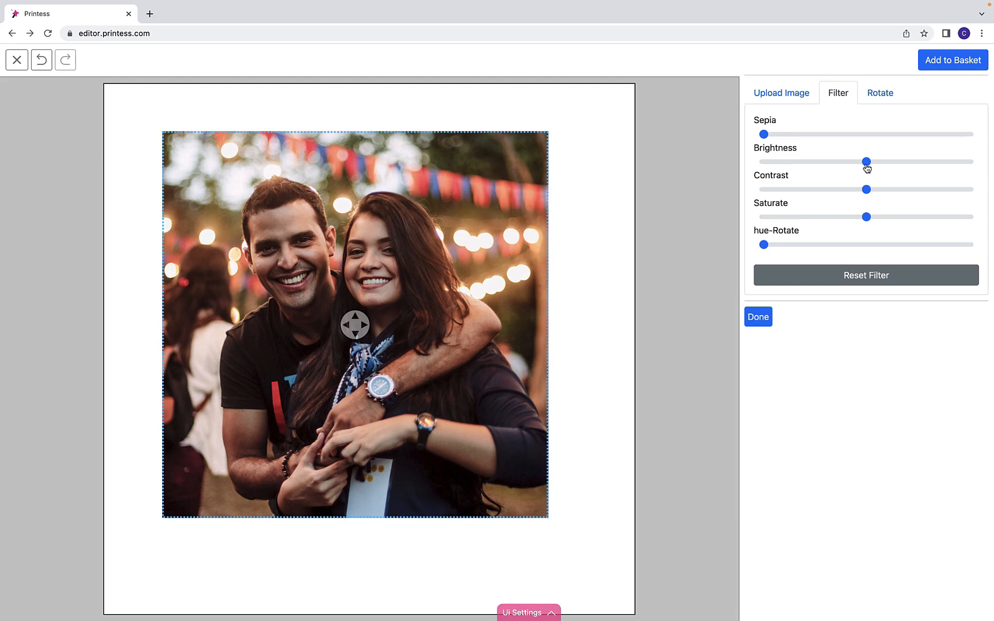
drag(865, 161, 880, 190)
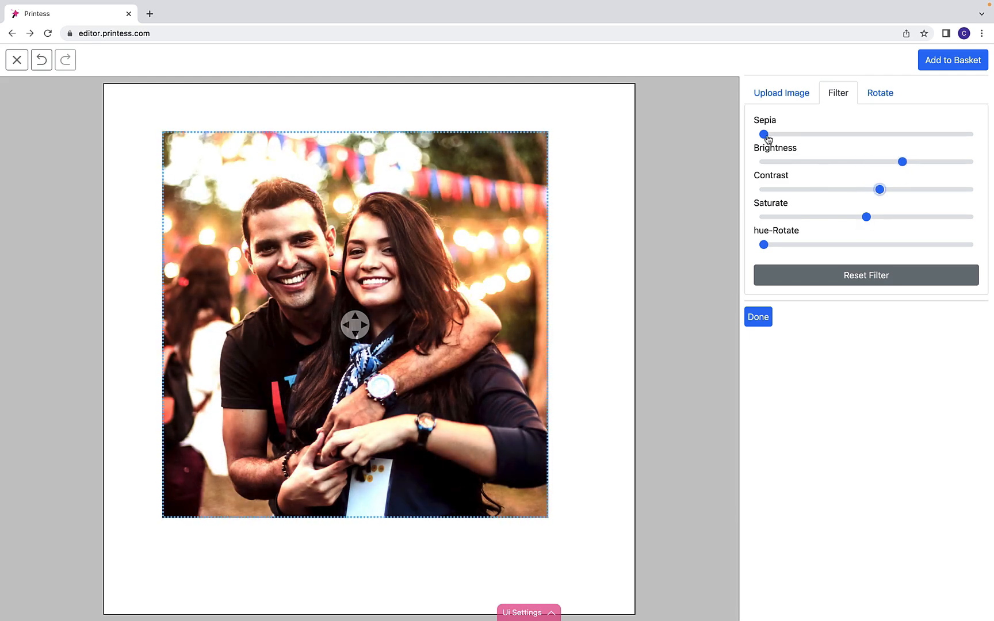
drag(765, 134, 890, 141)
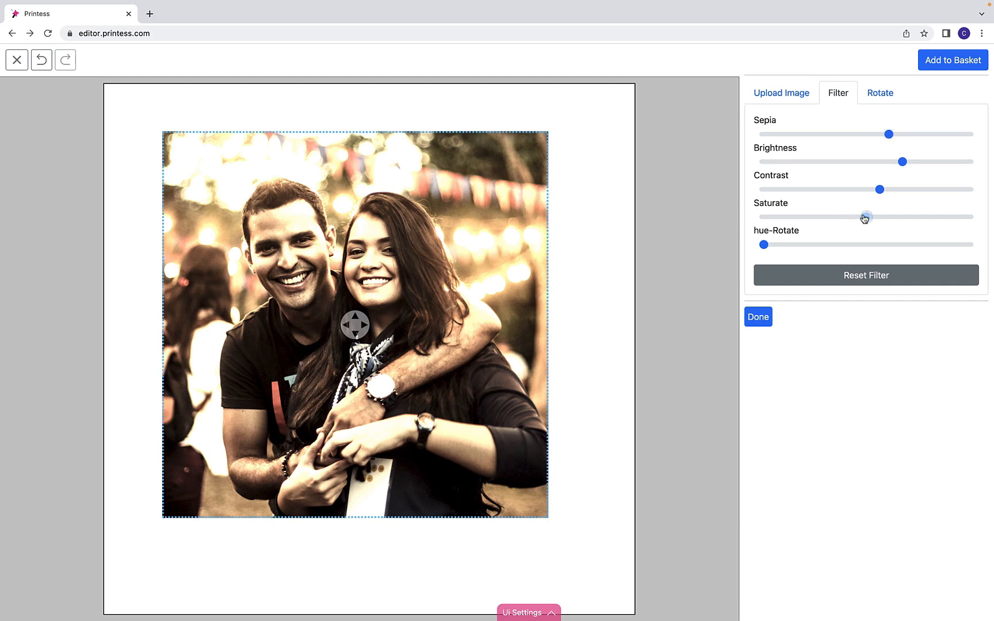
drag(865, 218, 806, 218)
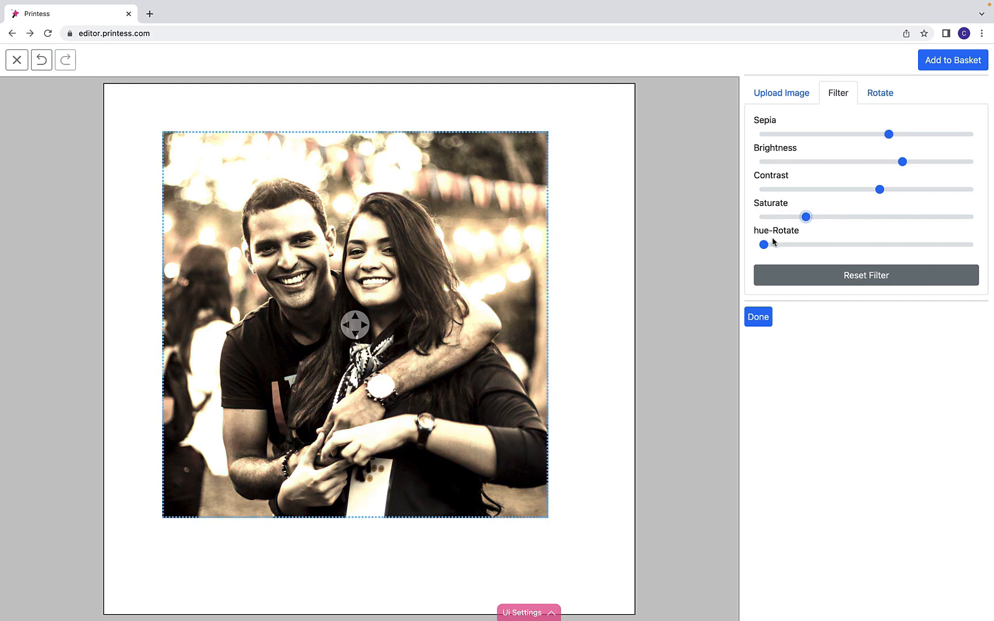
drag(765, 246, 889, 248)
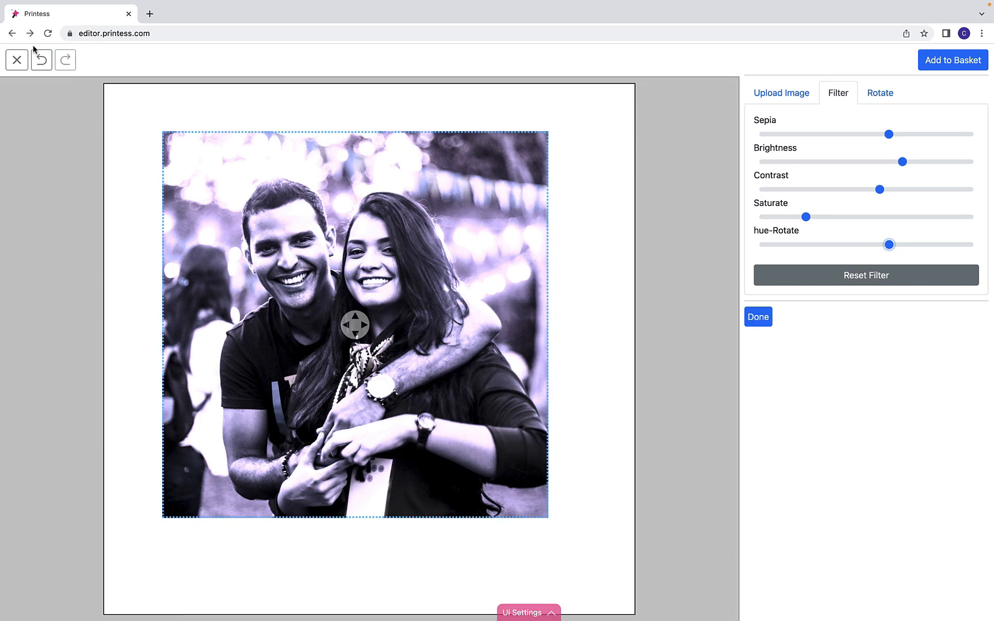
click(17, 60)
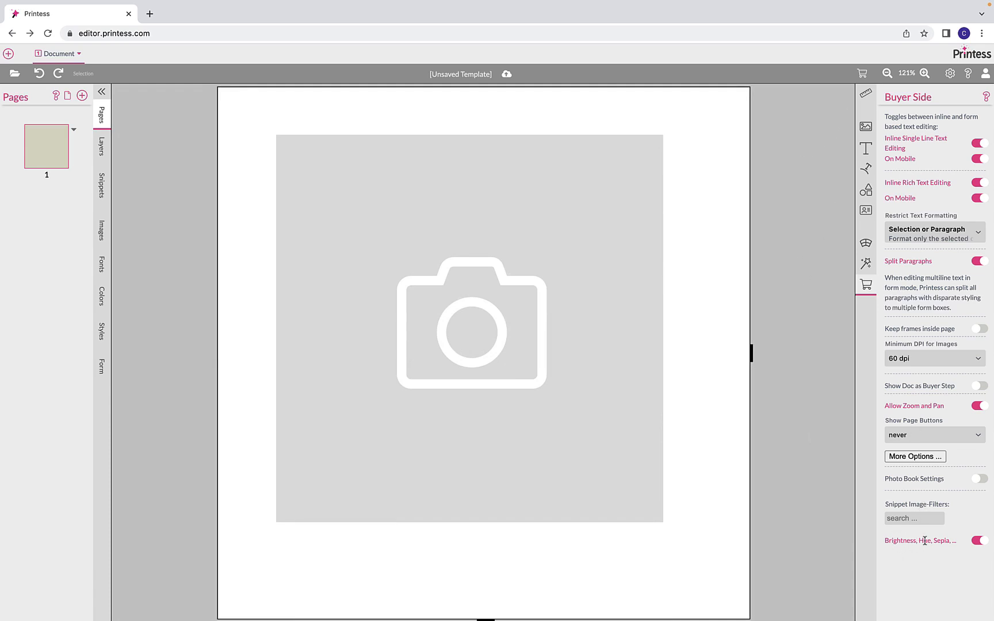
Step: Restrict the buyer's image filters to Vivid, Hue Rotate and Invert, and reopen the buyer-side preview
click(979, 541)
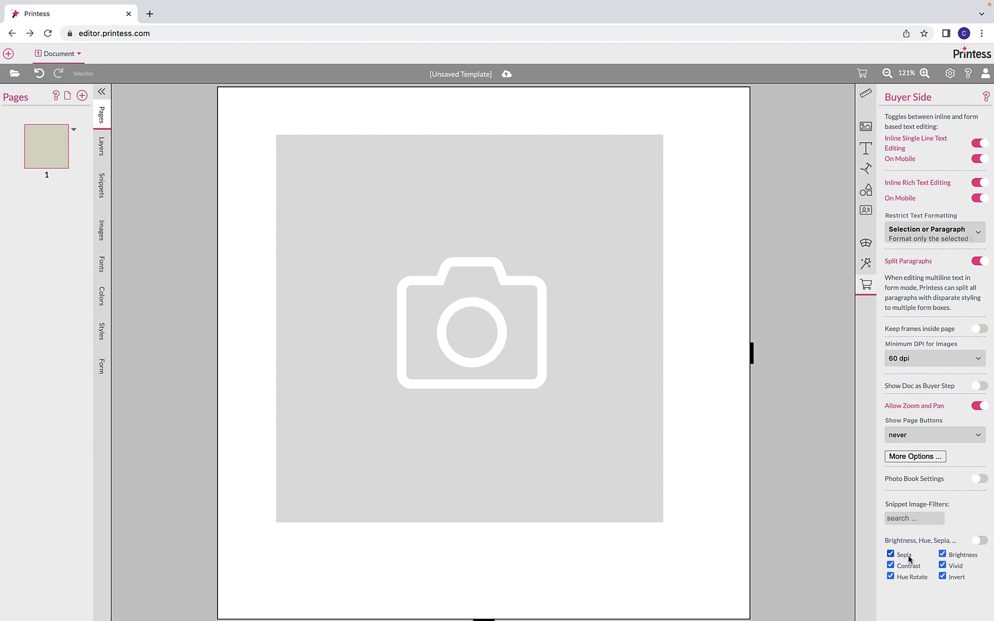
click(954, 556)
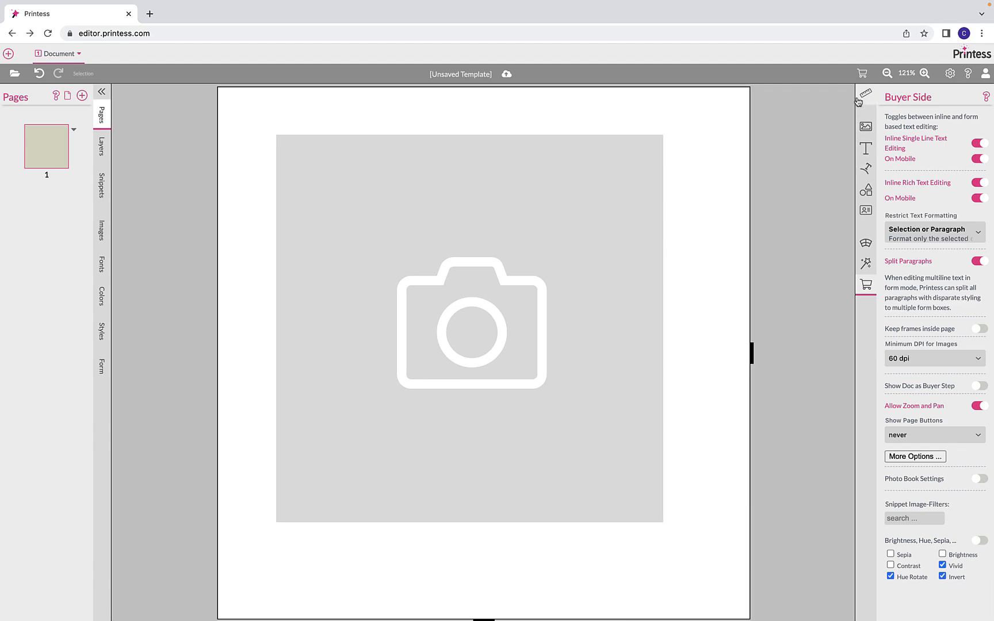
click(862, 74)
Step: Select the placeholder frame and upload HappyCouple.jpg into it
click(524, 211)
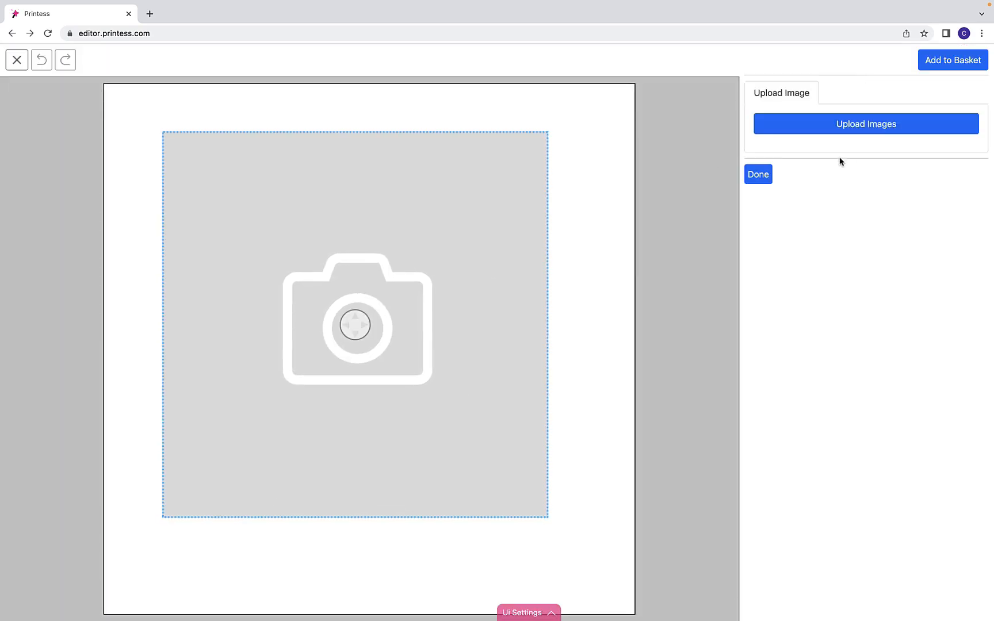
click(845, 124)
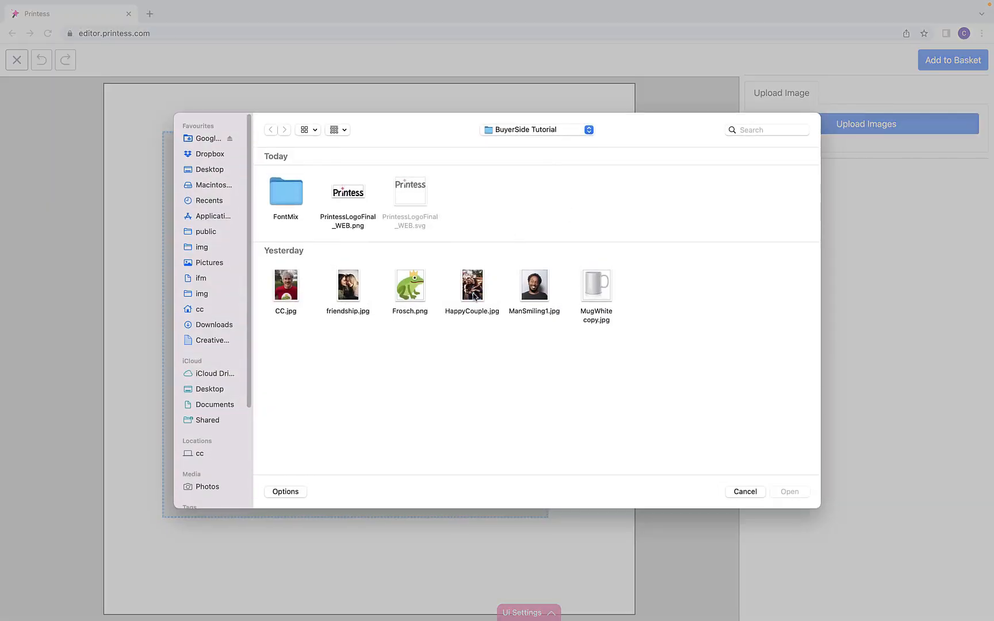
double_click(474, 297)
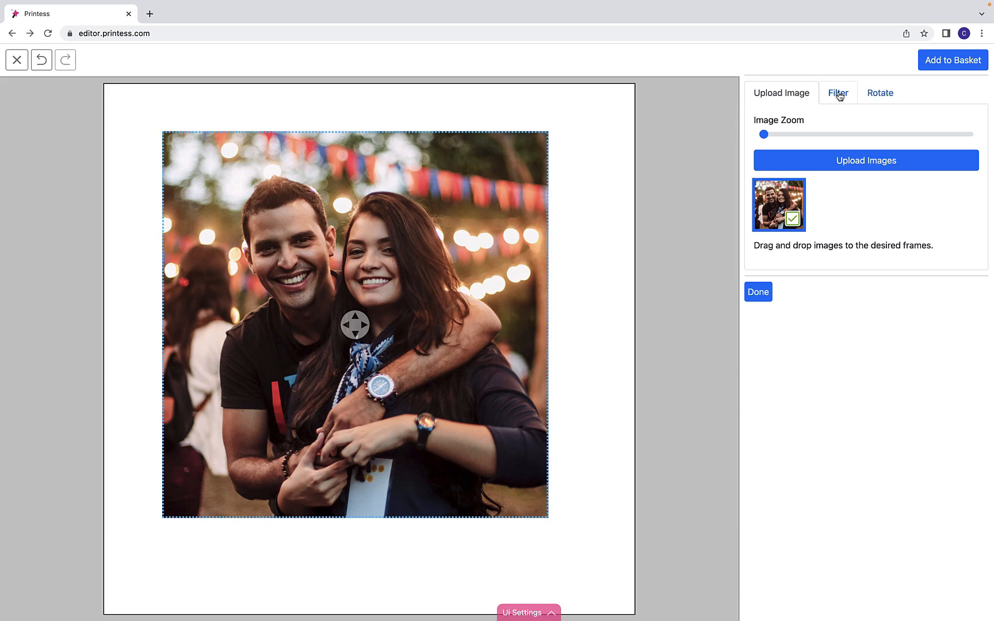
Step: Slightly reduce the photo's saturation, switch its invert filter on and off again, and close the buyer-side preview
click(839, 96)
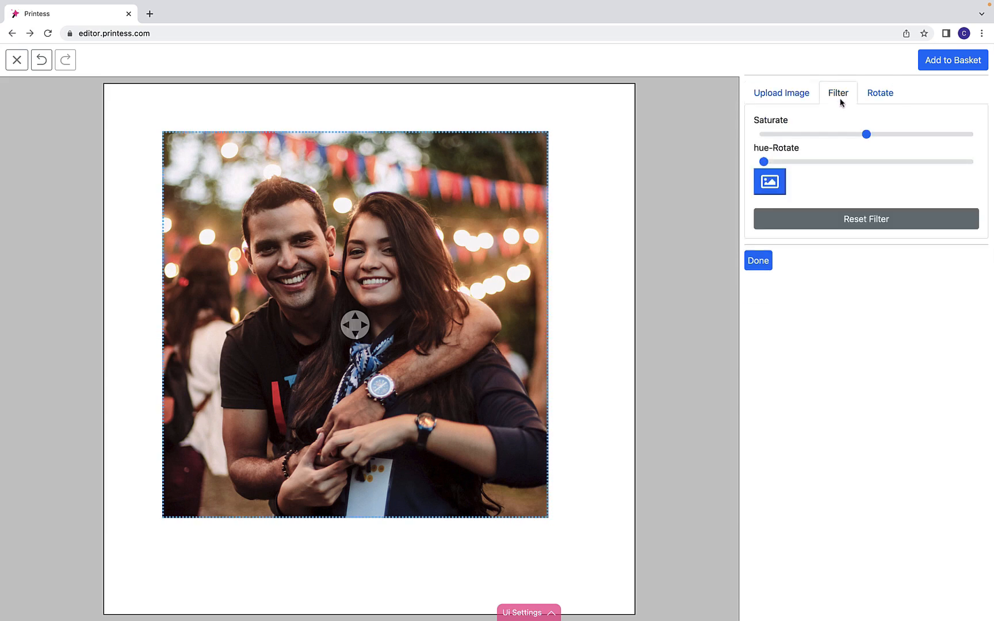
drag(865, 134, 845, 135)
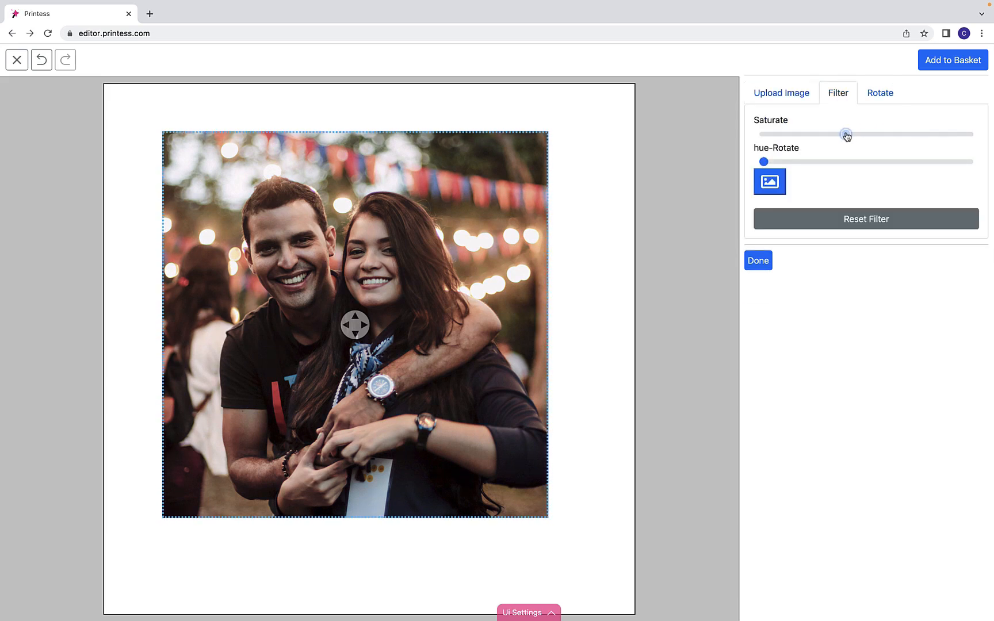
click(779, 185)
click(779, 184)
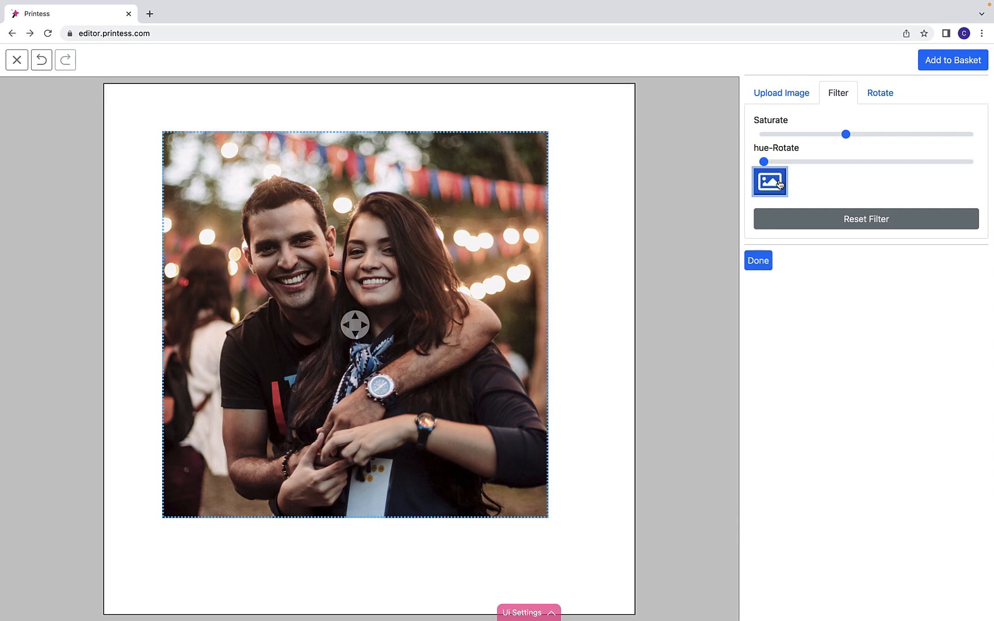
click(775, 190)
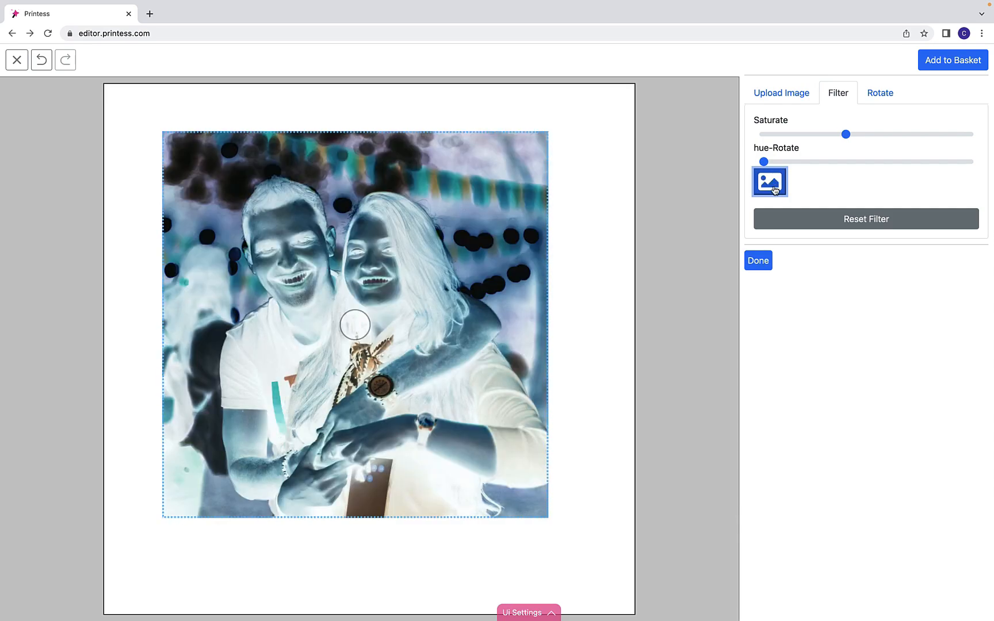
click(774, 190)
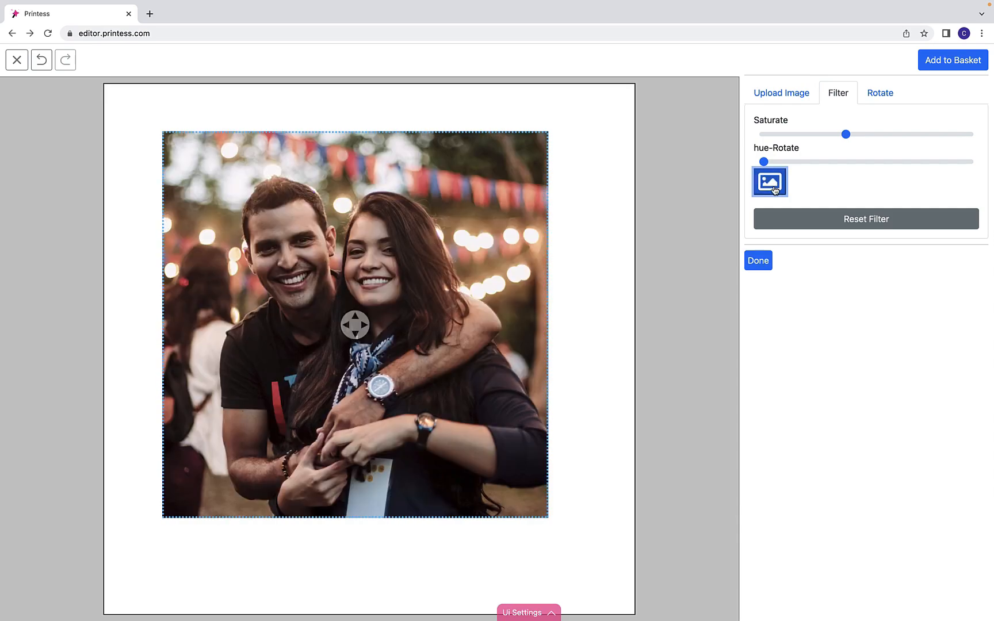
click(15, 69)
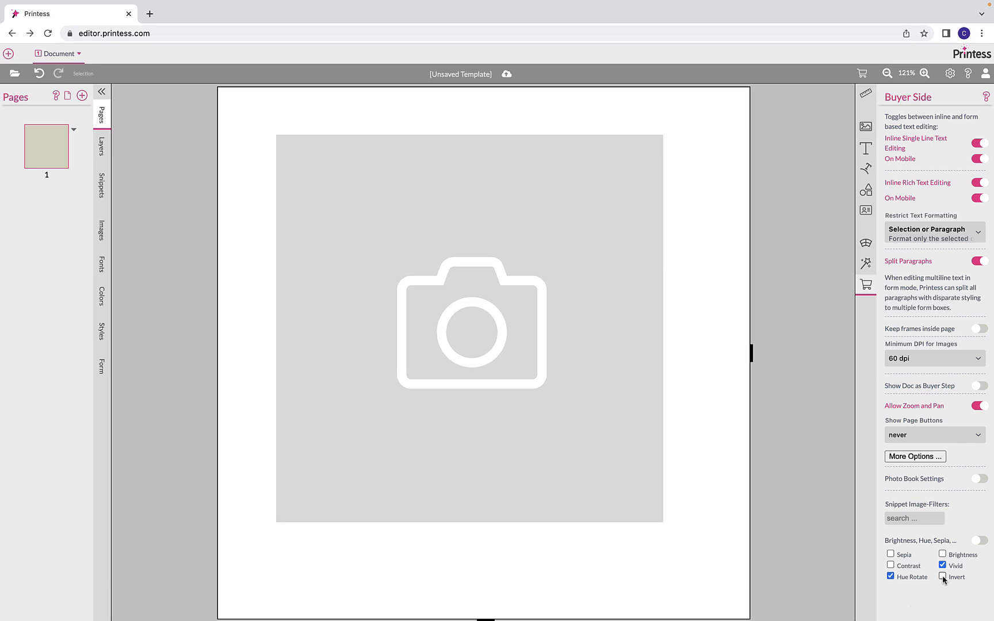
Step: Re-enable the full set of brightness, hue and sepia filters and upload HappyCouple.jpg in the reopened buyer-side preview
click(982, 542)
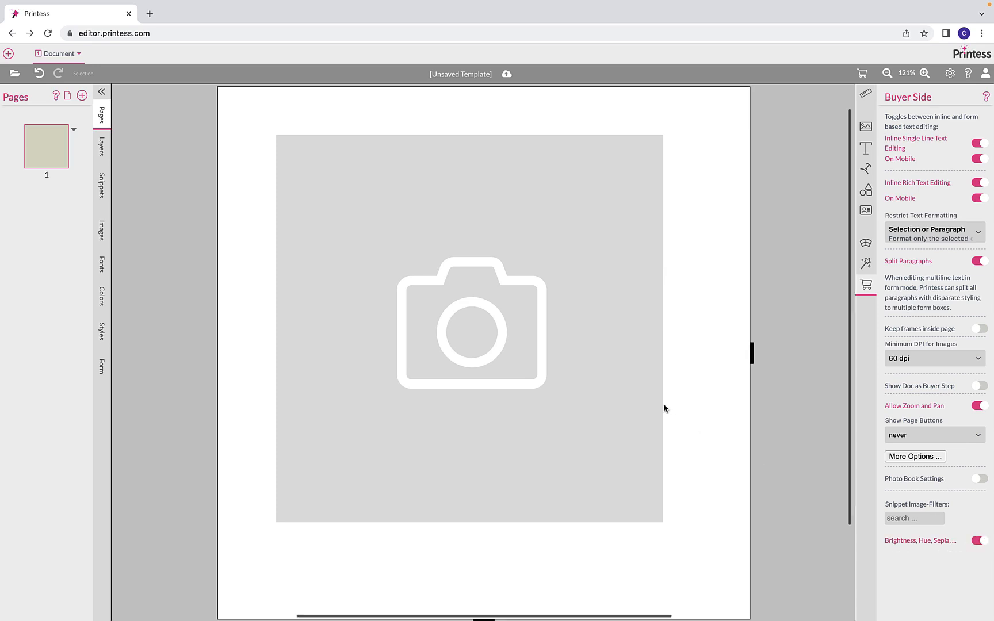
click(861, 75)
click(428, 282)
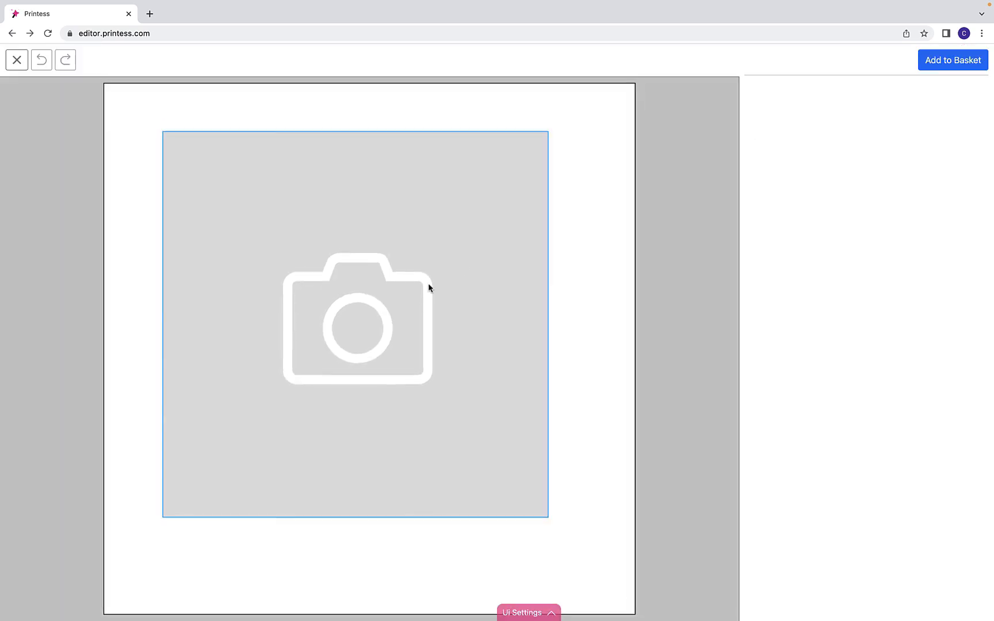
click(831, 122)
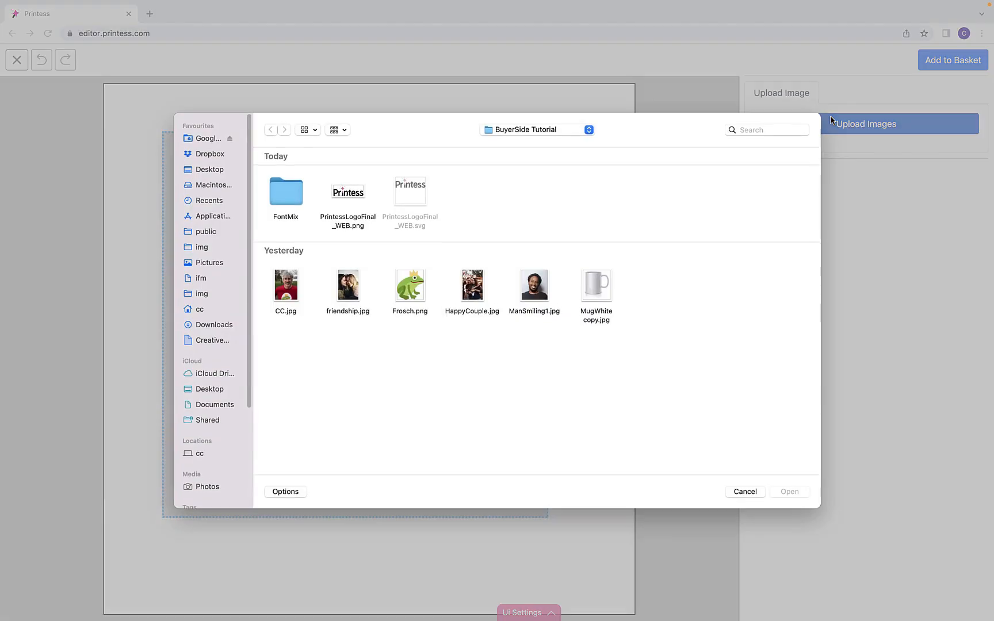
double_click(471, 288)
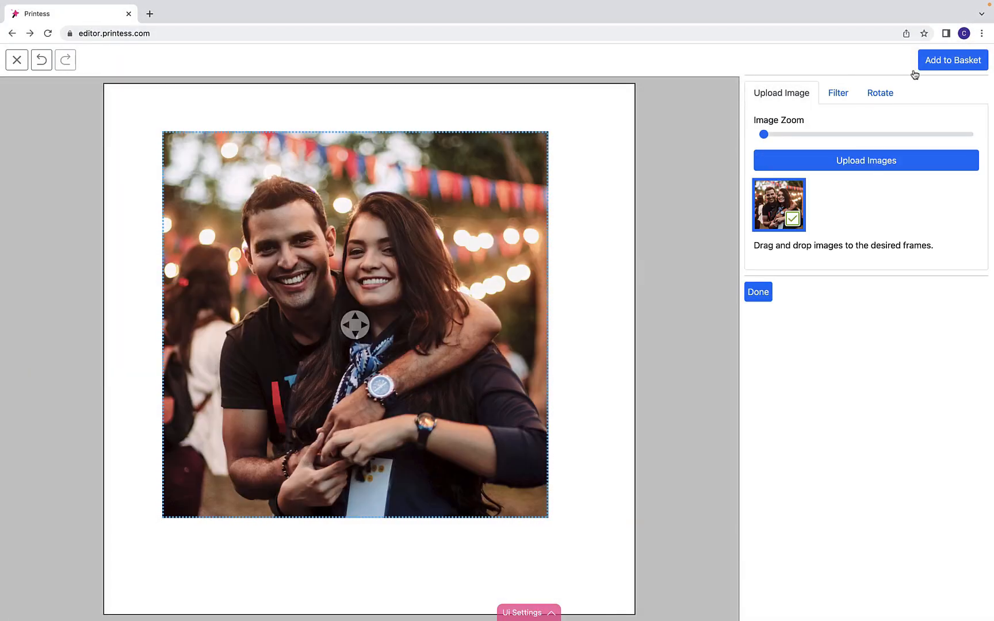
Step: Rotate the photo by 180 degrees inside the frame, and apply a further sideways rotation
click(880, 95)
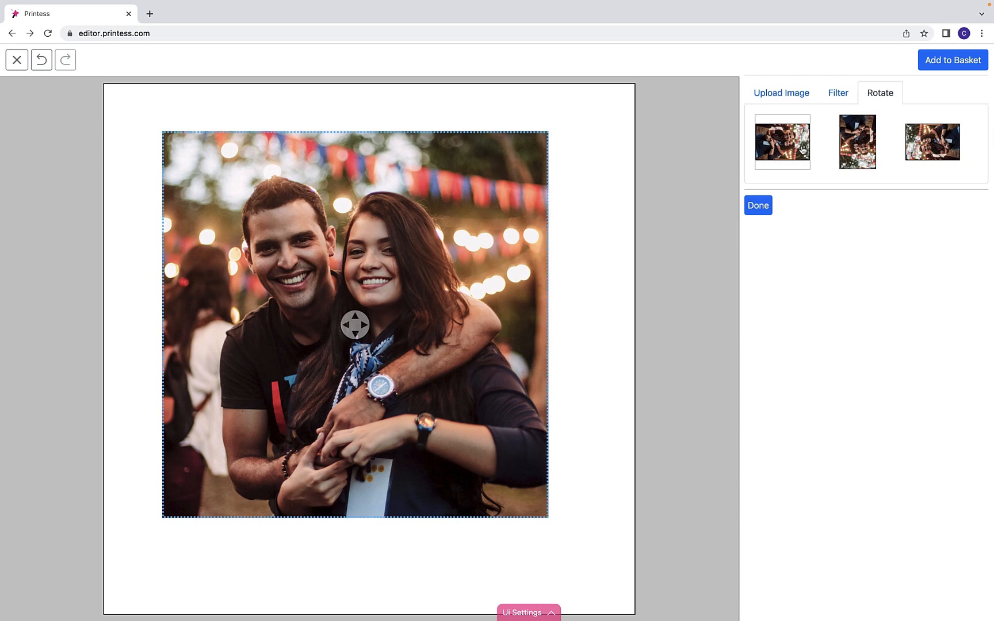
click(864, 151)
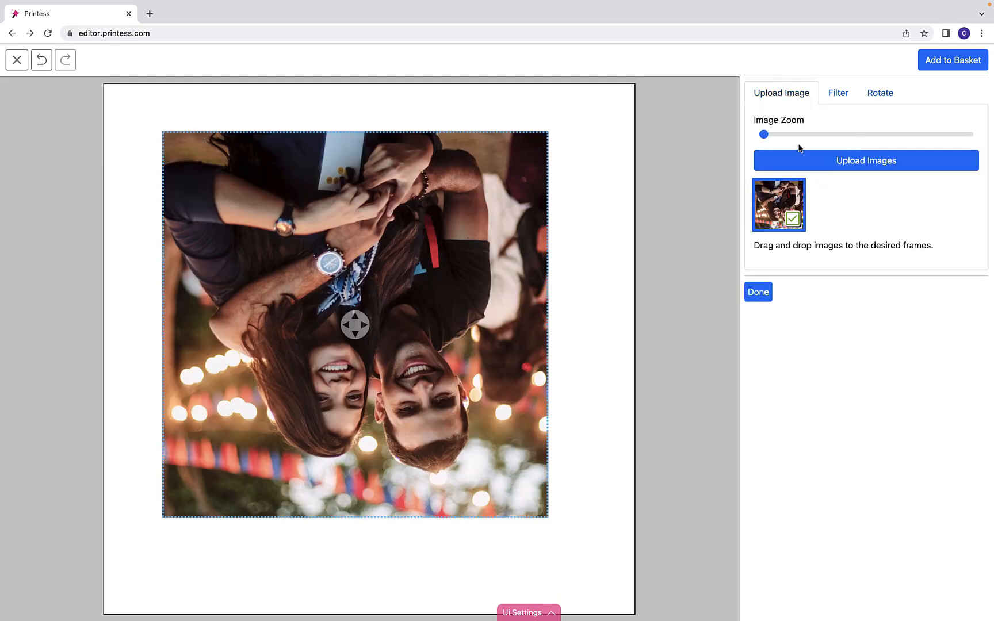
click(880, 94)
click(936, 153)
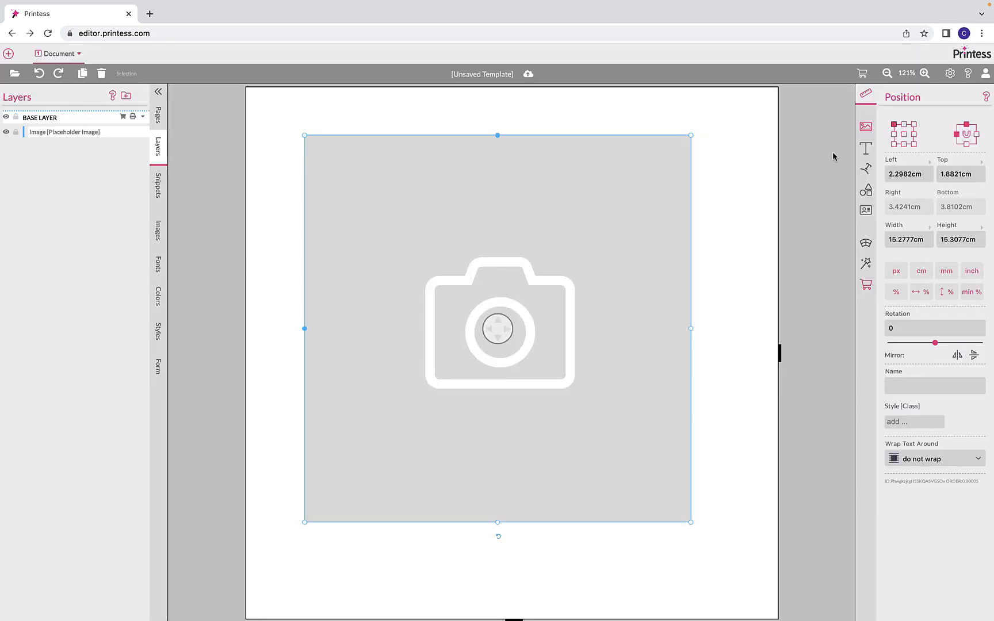
Step: Set the placeholder image's placement to fit on the designer side and open the buyer-side preview
click(865, 128)
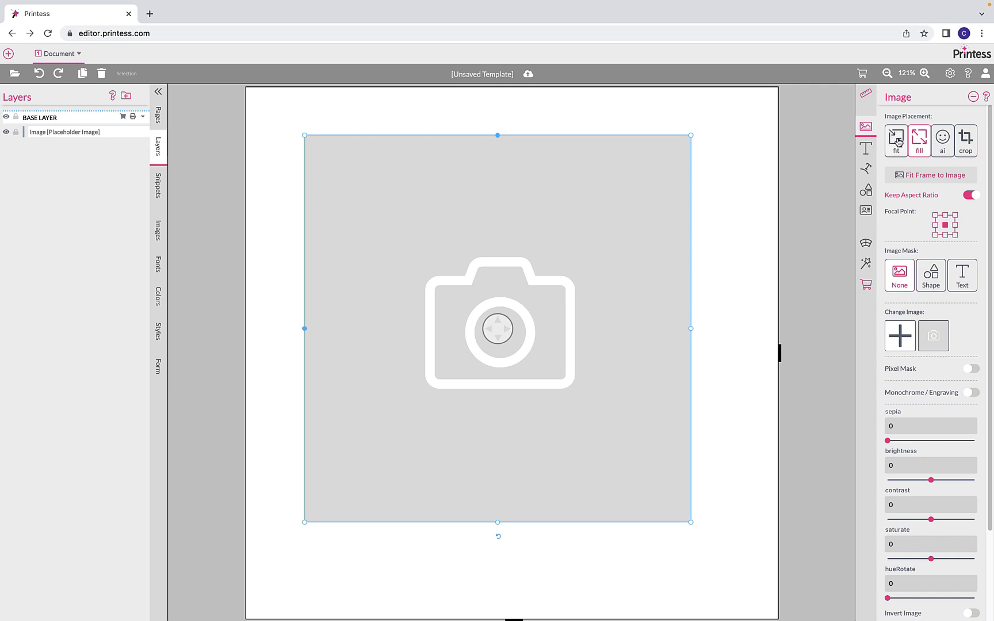
click(896, 150)
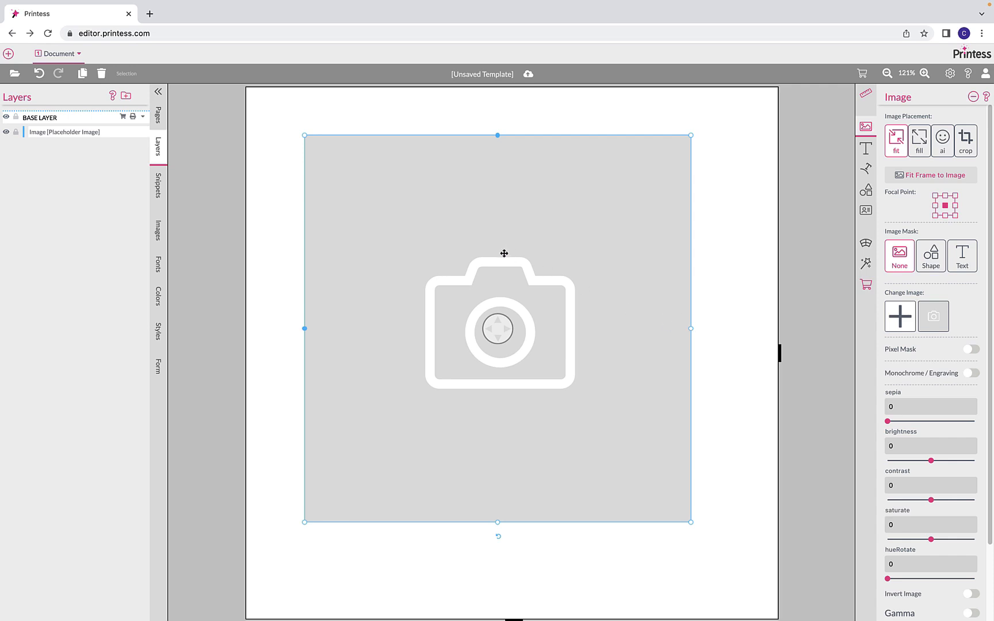
click(862, 75)
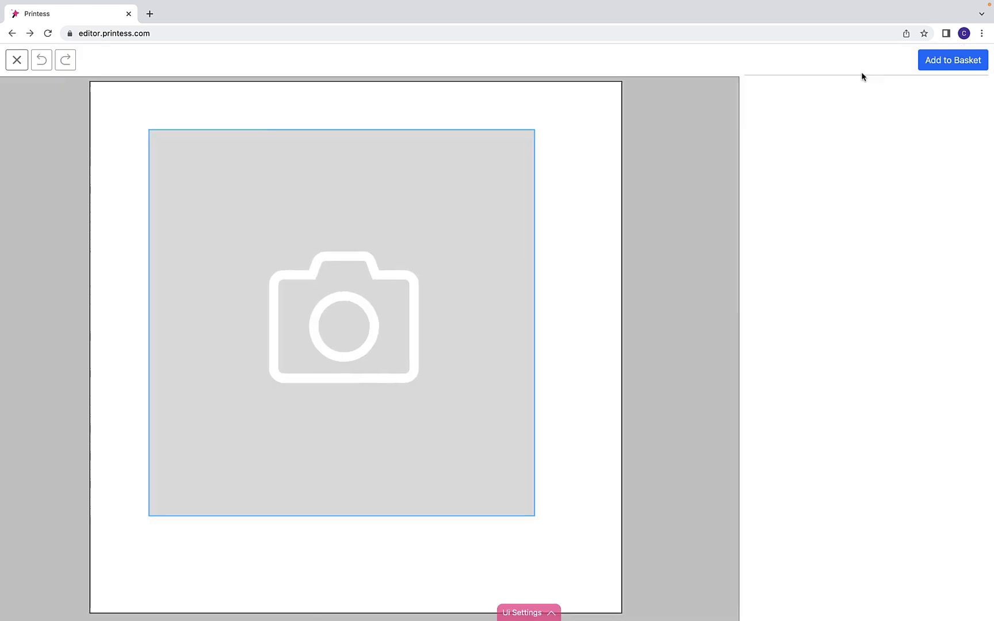
Step: Upload HappyCouple.jpg into the frame and move the photo down and slightly to the right within it
click(764, 124)
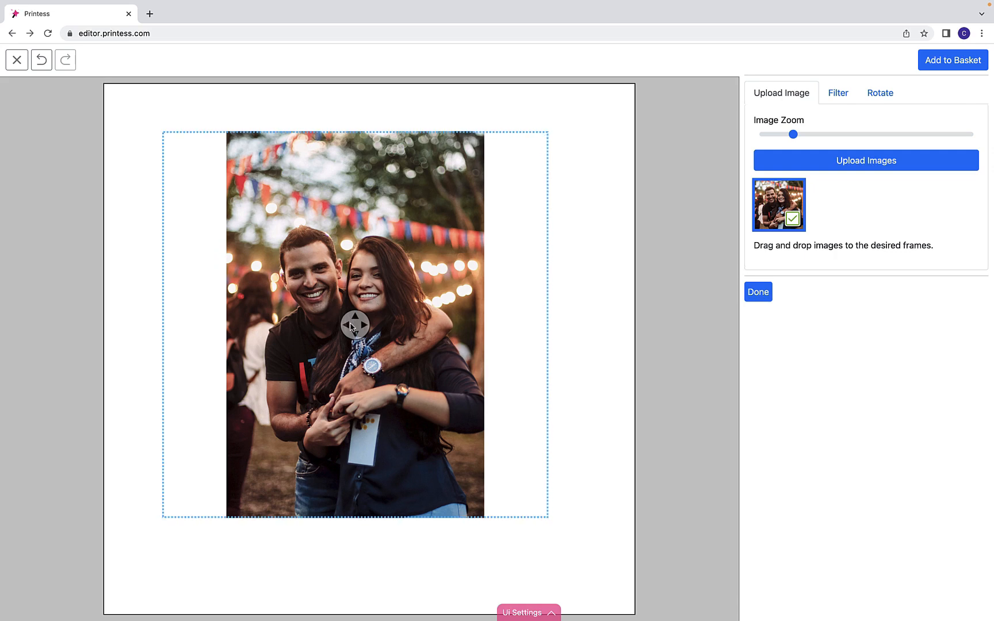
drag(355, 325, 375, 381)
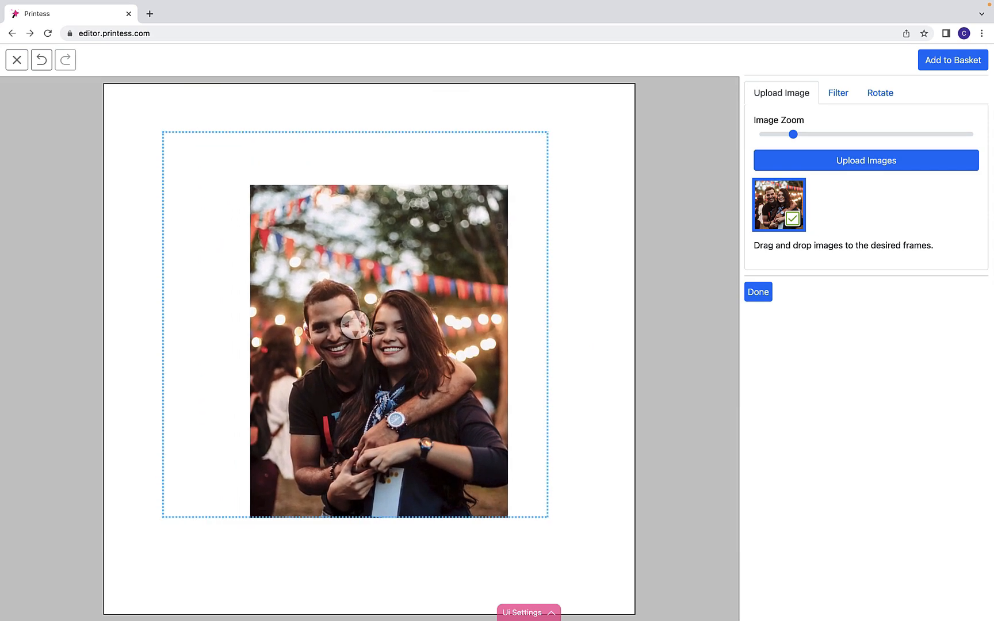
Step: Move the photo up within the frame, shift it towards the right edge, and bring it back near the centre
drag(366, 333, 329, 284)
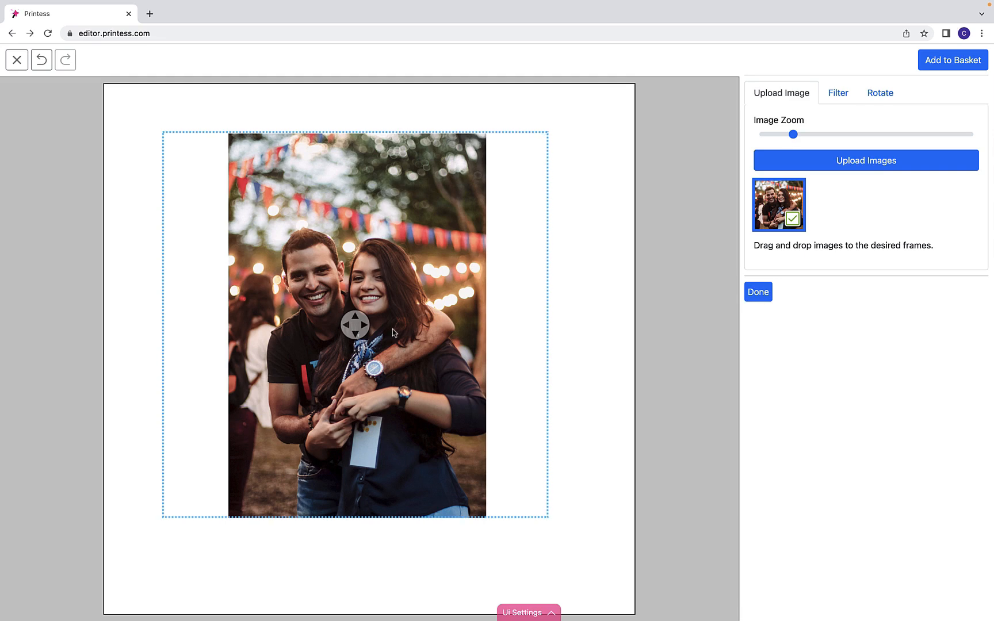
drag(353, 332, 409, 333)
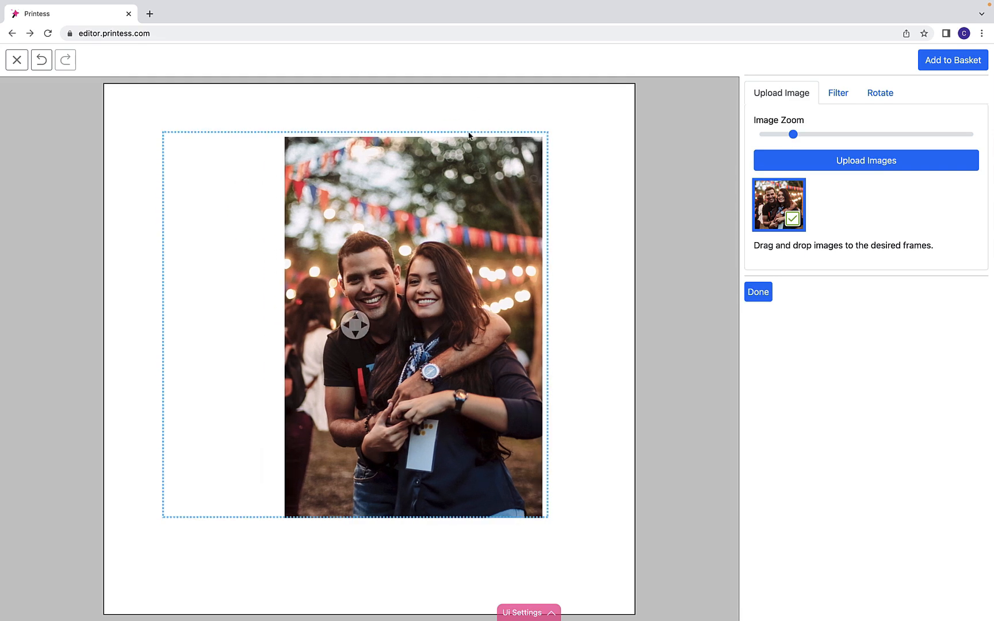
drag(348, 335, 298, 326)
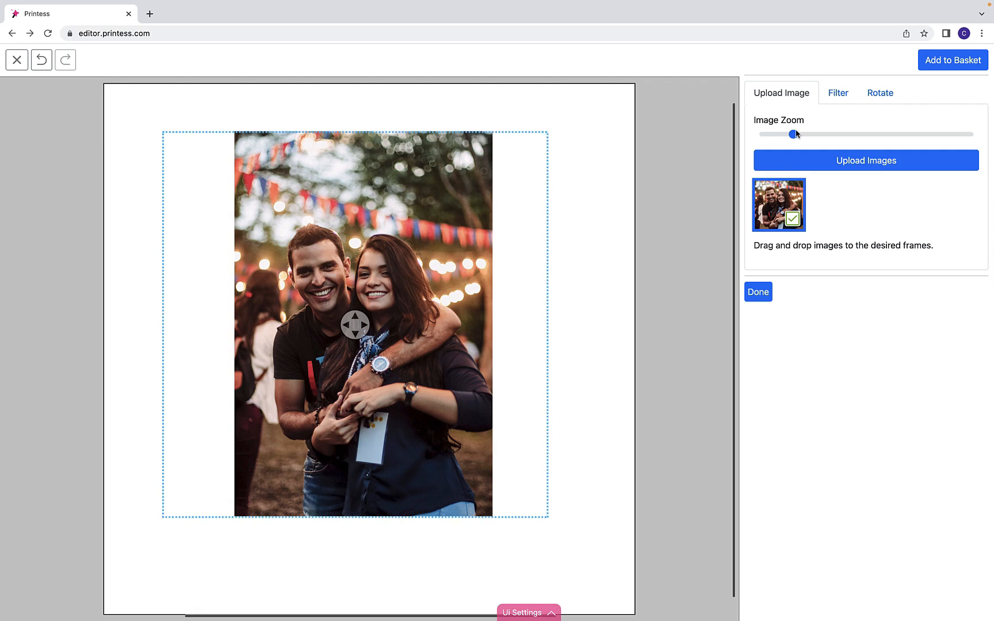
Step: Shrink the photo with Image Zoom, move it slightly left inside the frame, and enlarge it again
mouse_move(792, 135)
mouse_down()
mouse_move(785, 136)
mouse_move(822, 136)
mouse_move(787, 137)
mouse_up()
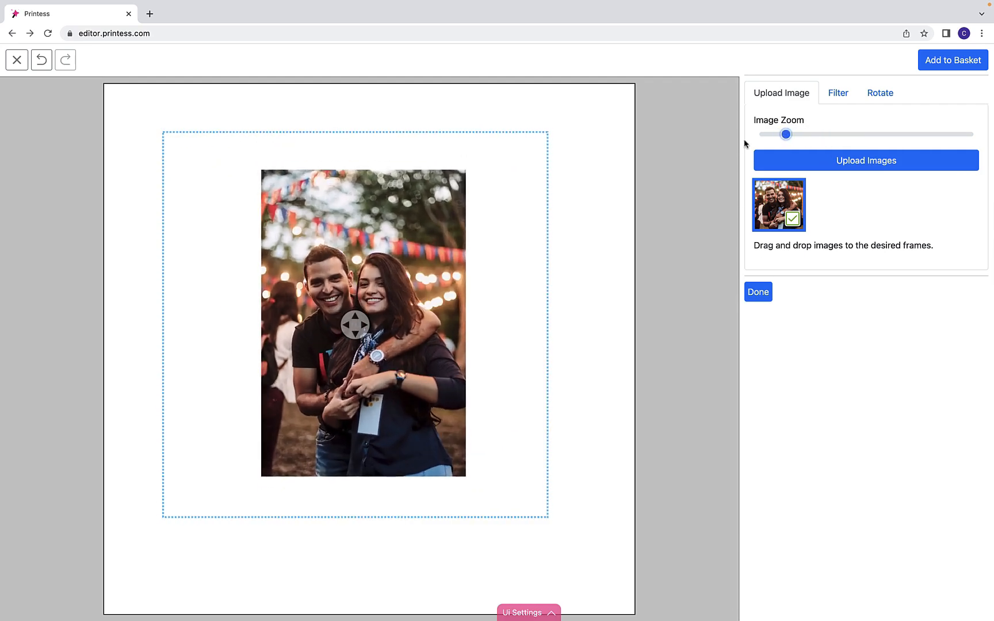
drag(351, 333, 330, 328)
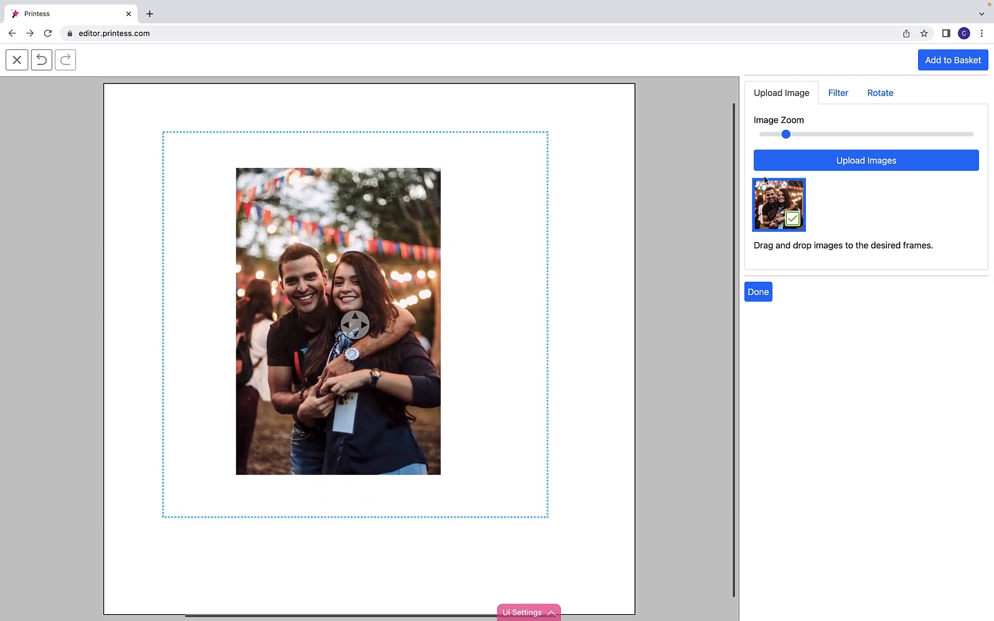
mouse_move(787, 135)
mouse_down()
mouse_move(827, 134)
mouse_move(798, 134)
mouse_up()
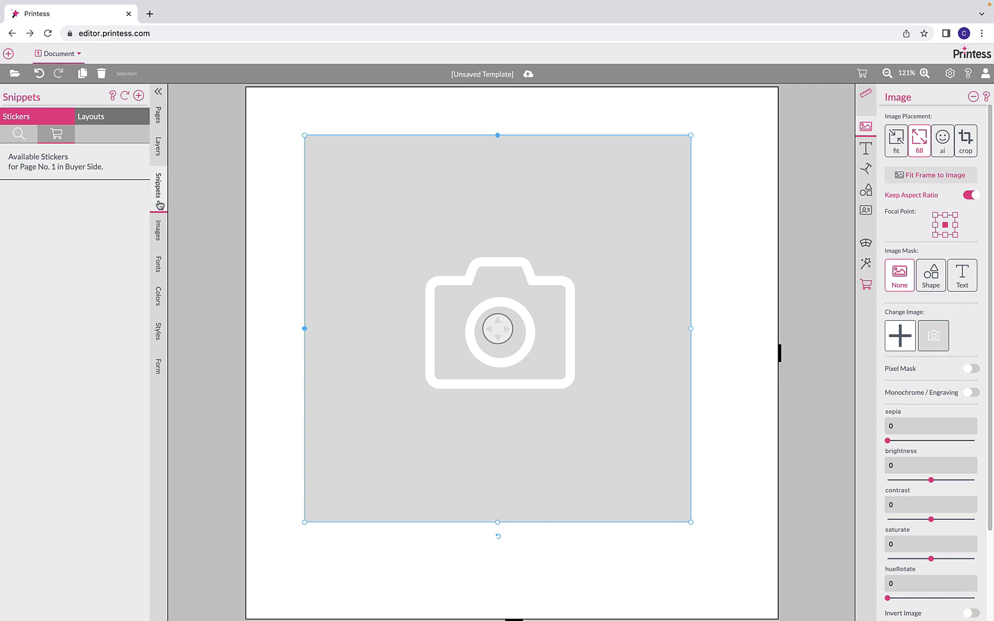
Step: On the designer side, add an Add Graphic sticker group tagged printess-photo and open the buyer-side preview
click(60, 138)
click(138, 96)
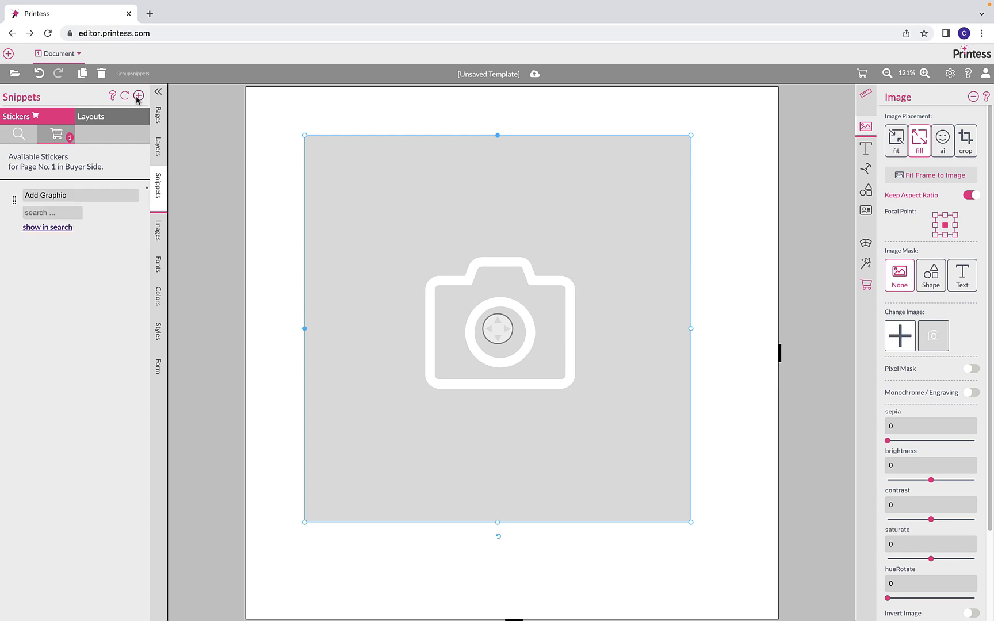
click(62, 214)
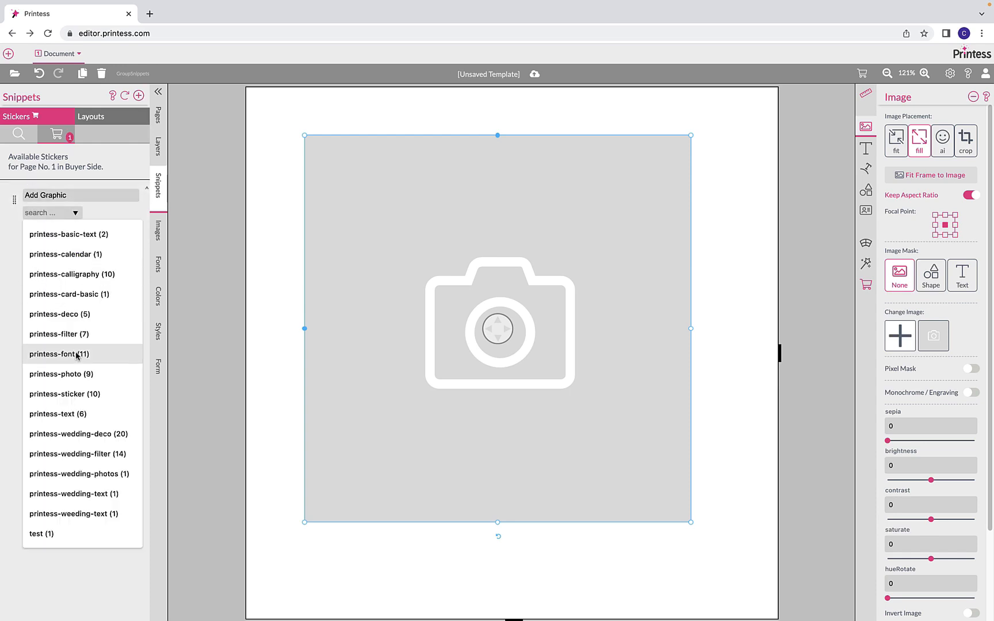
click(71, 380)
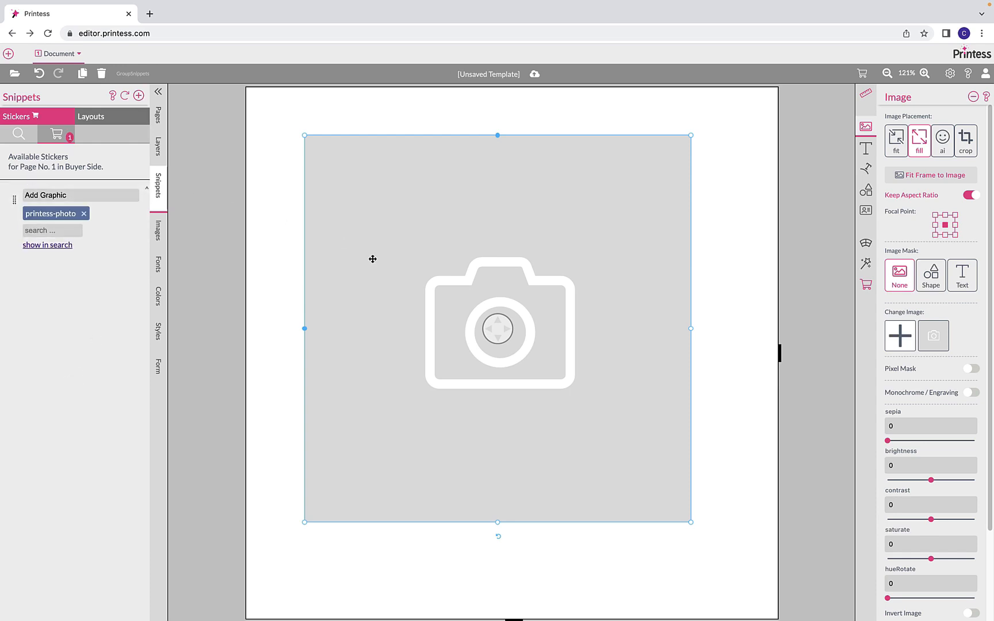
click(862, 73)
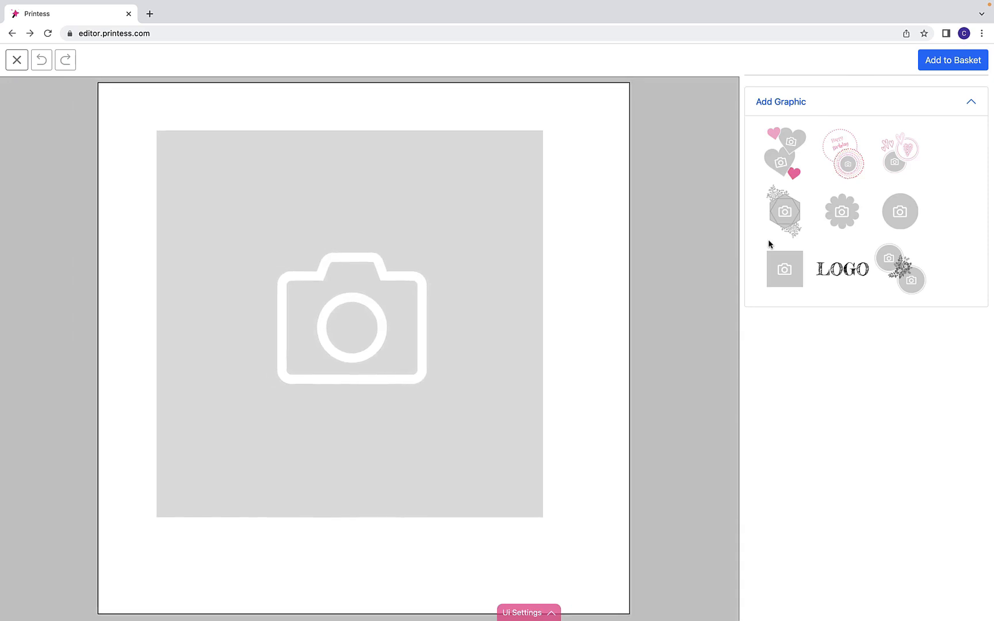
Step: Add the LOGO graphic to the page, shift it slightly right and down, and upload HappyCouple.jpg into it
click(843, 285)
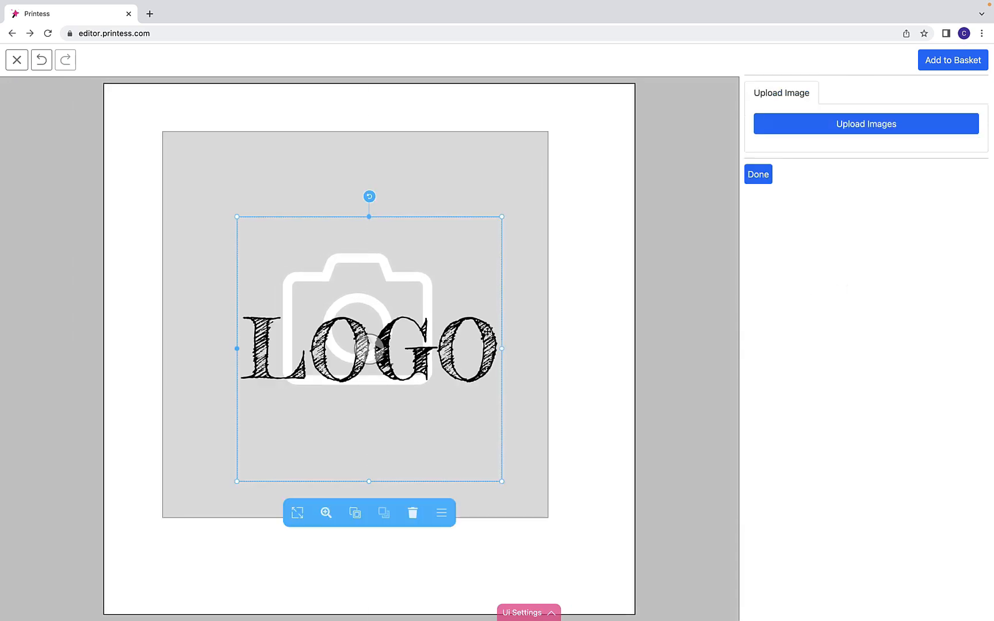
drag(395, 356, 394, 356)
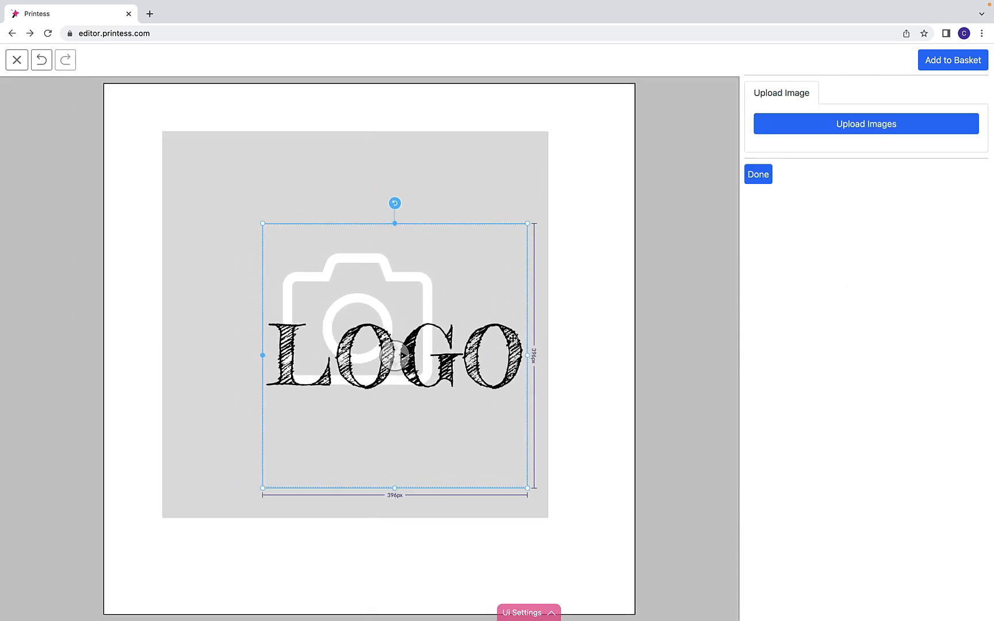
click(911, 125)
click(481, 290)
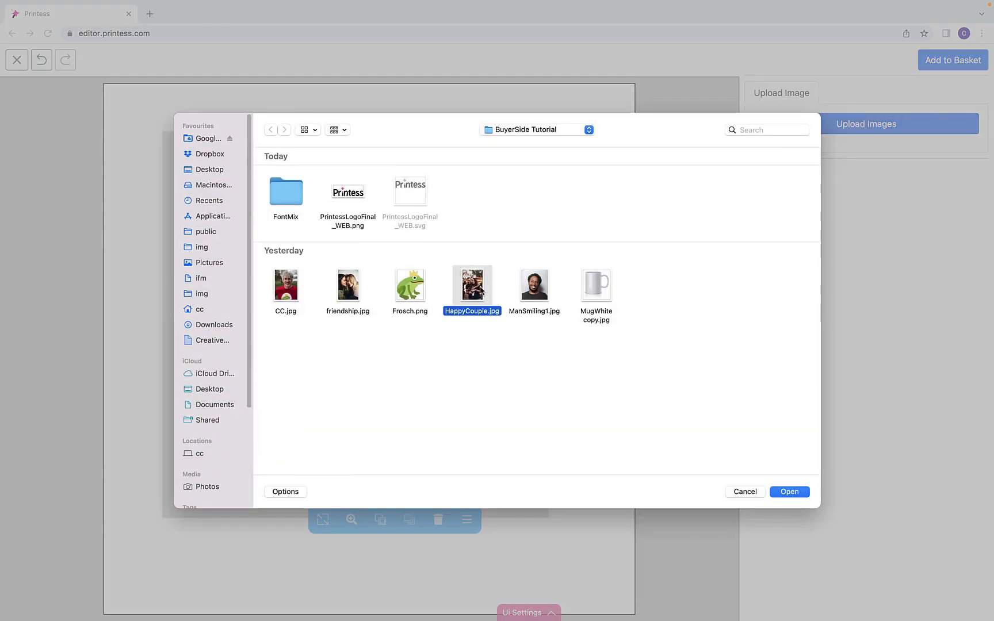
click(788, 492)
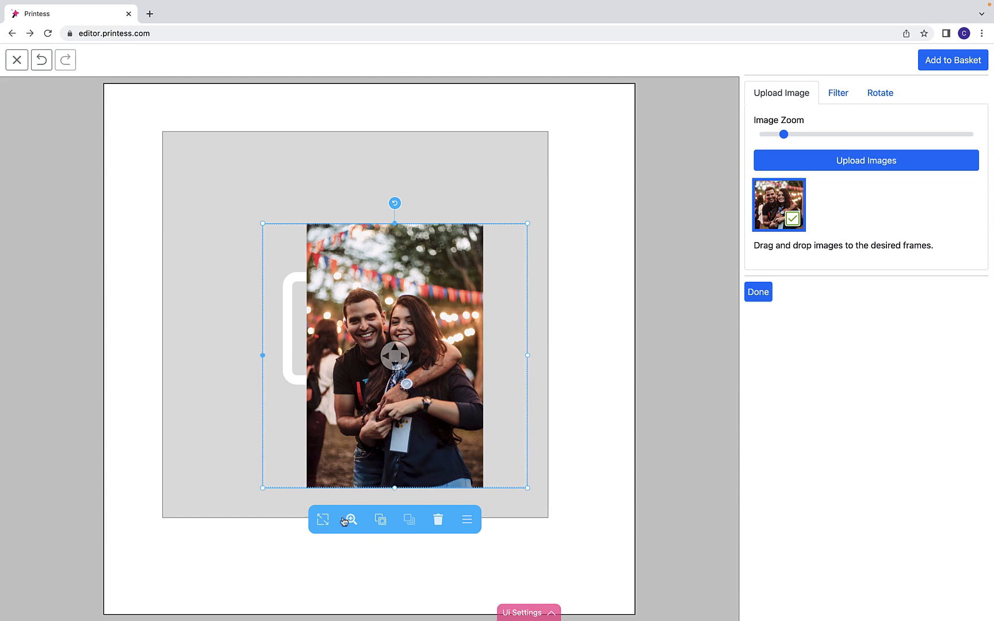
Step: Toggle the photo's placement in the added graphic between fill and fit several times, ending on fit
click(323, 522)
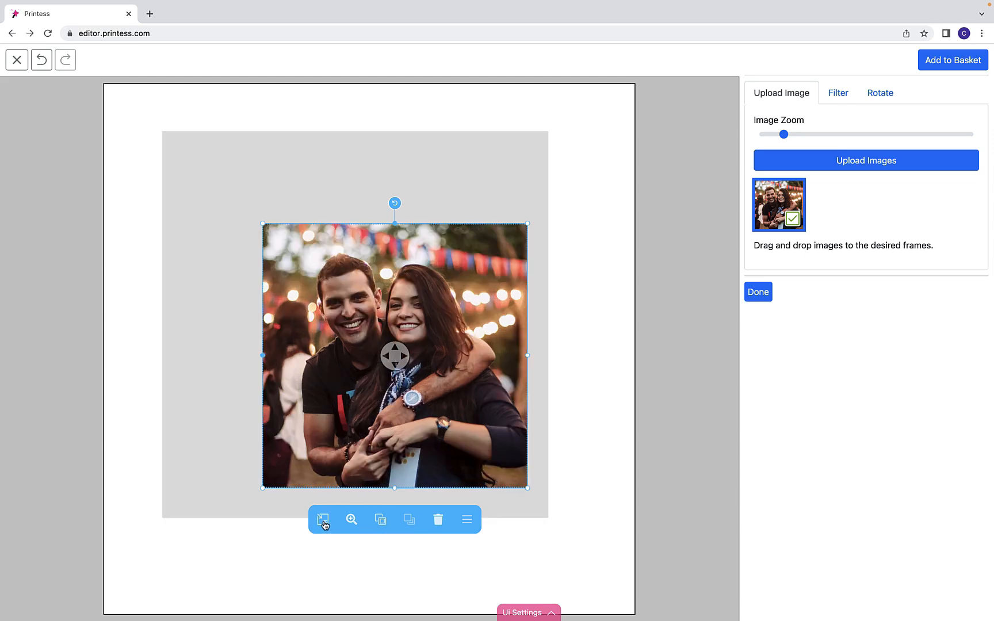
click(323, 522)
click(323, 522)
click(323, 522)
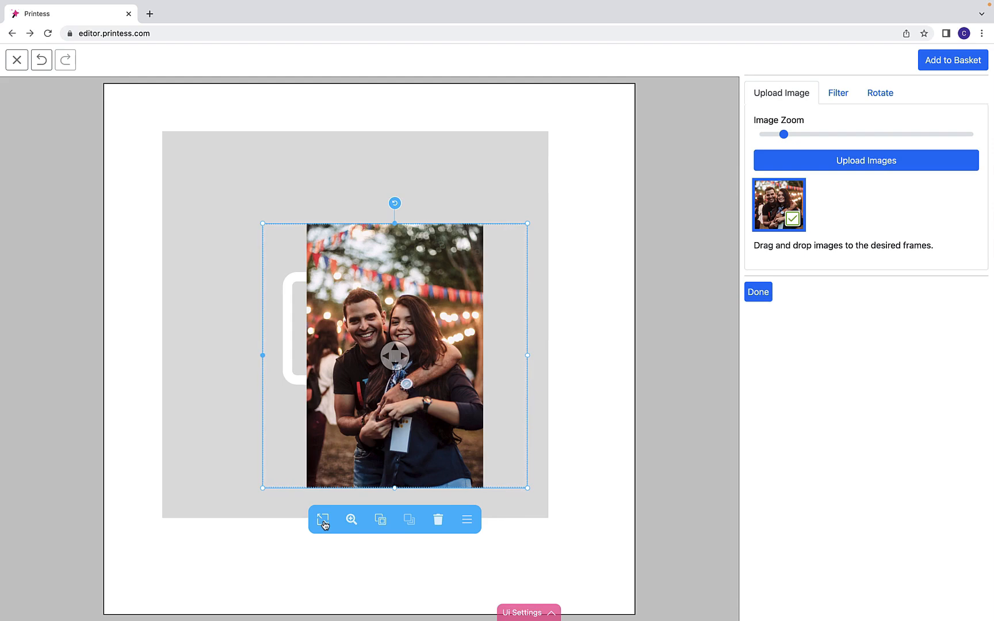
click(324, 521)
click(323, 522)
Step: Set Buyer Frame Style to super simple in the buyer view appearance, save it, and select the photo graphic
click(532, 612)
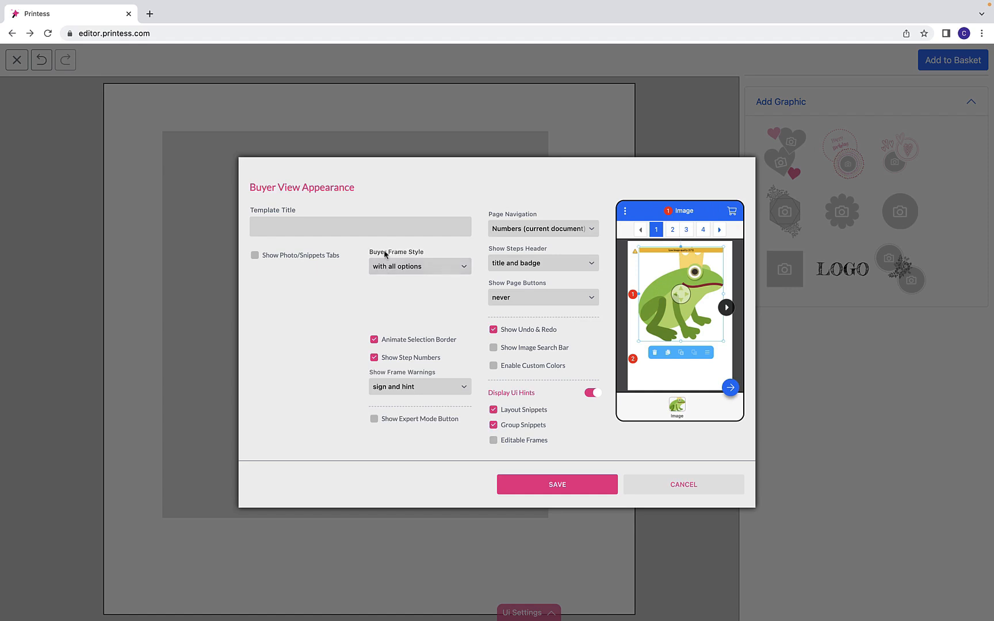
click(406, 271)
click(406, 276)
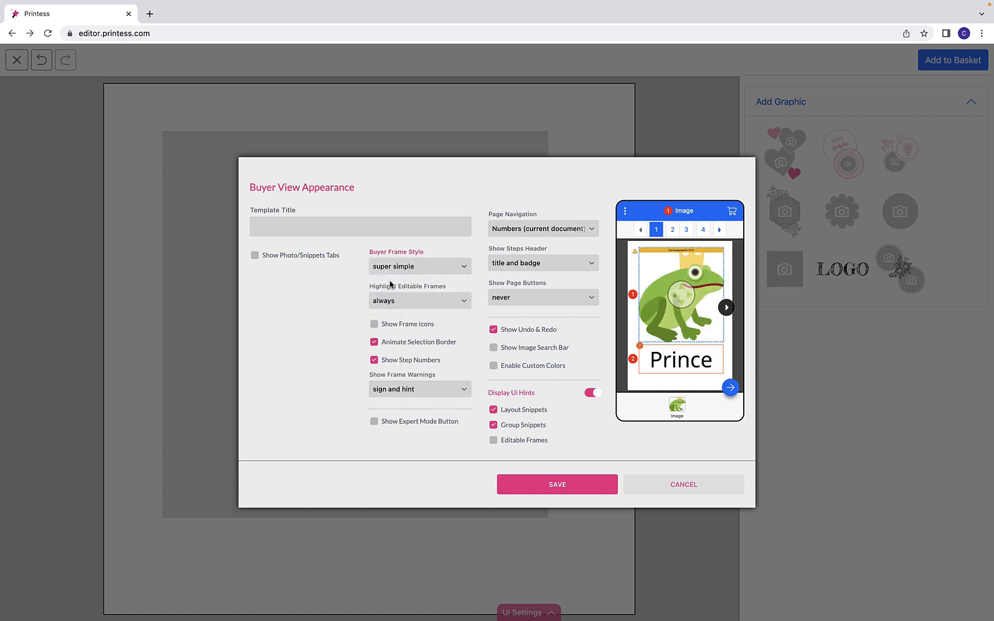
click(535, 490)
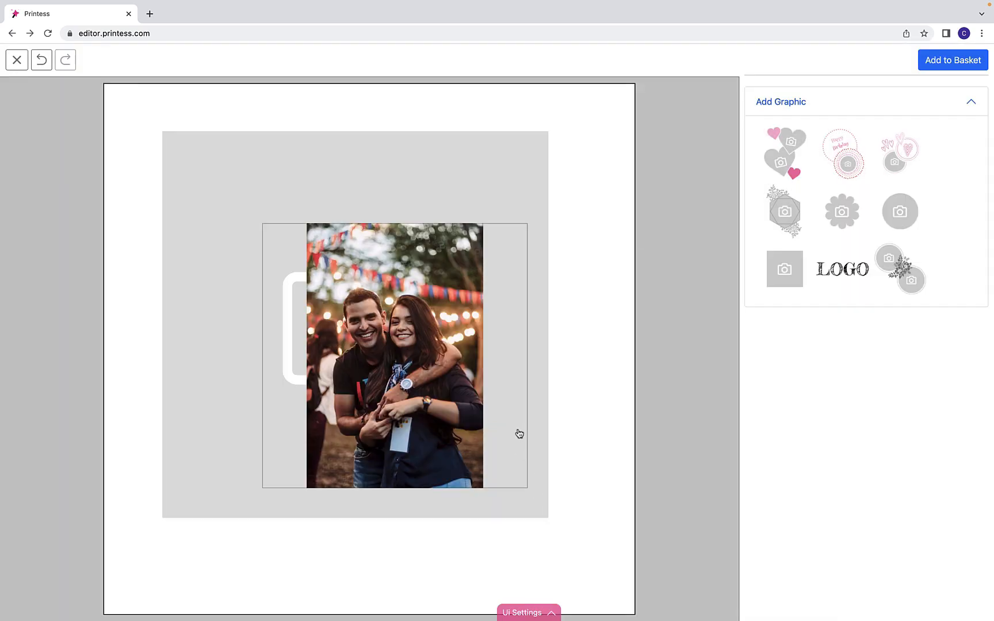
click(518, 433)
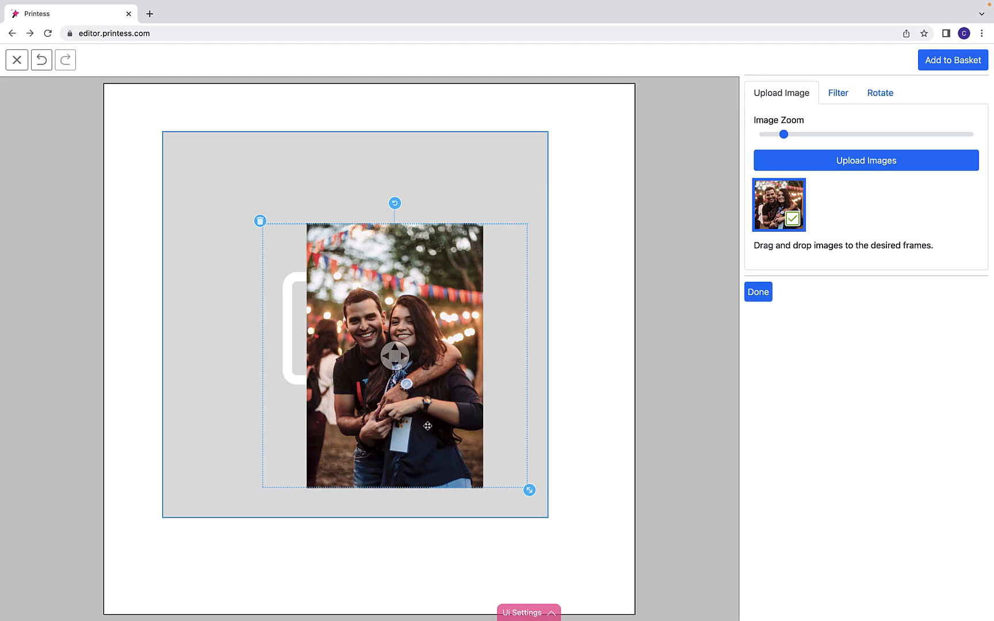
Step: Try the with all options frame style, return to super simple, and save with Show Expert Mode Button enabled
click(522, 611)
click(423, 268)
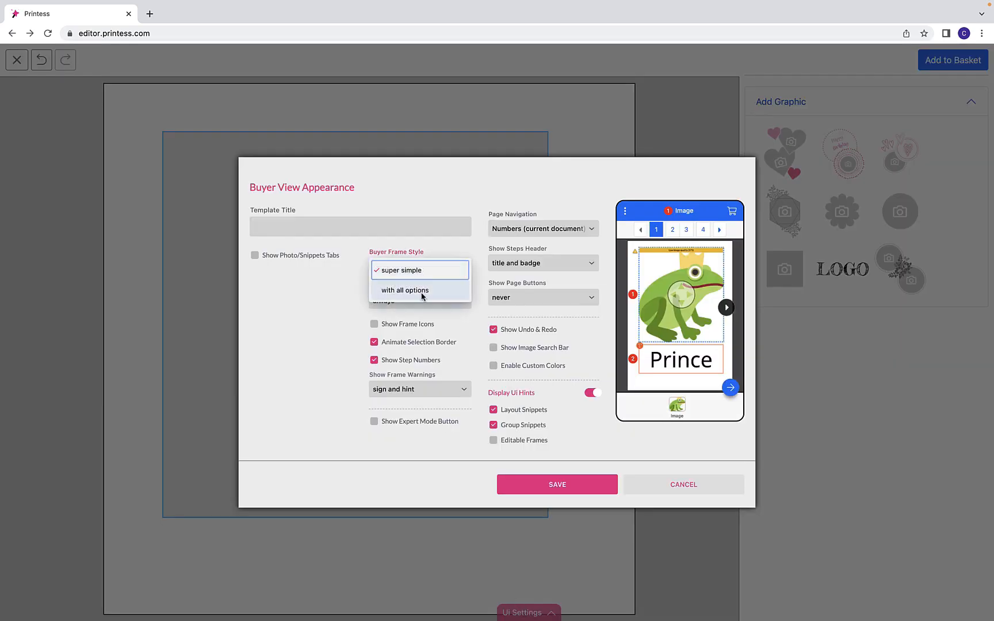
click(421, 291)
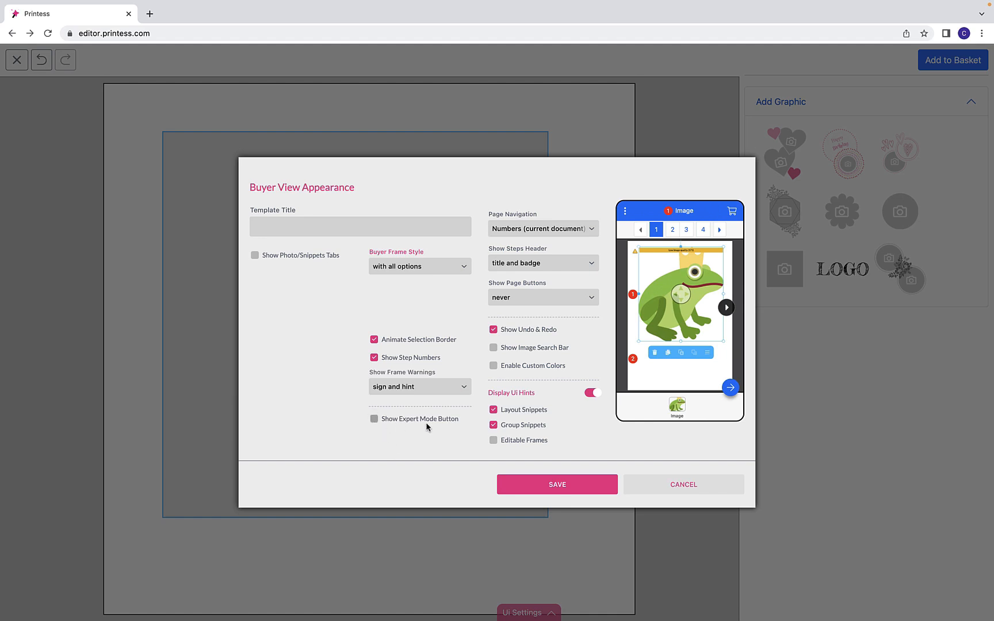
click(401, 267)
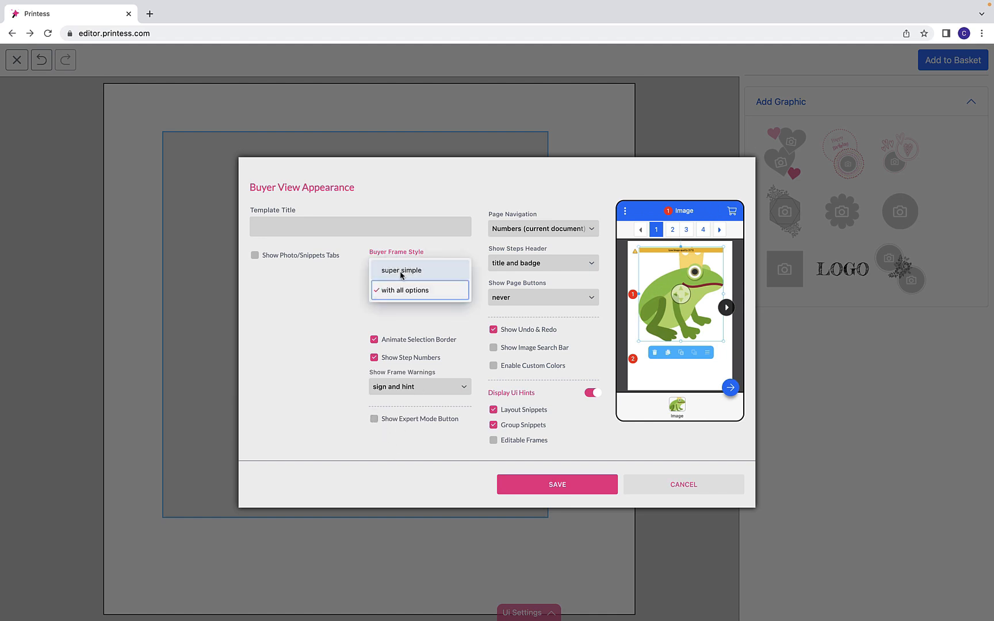
click(403, 269)
click(397, 423)
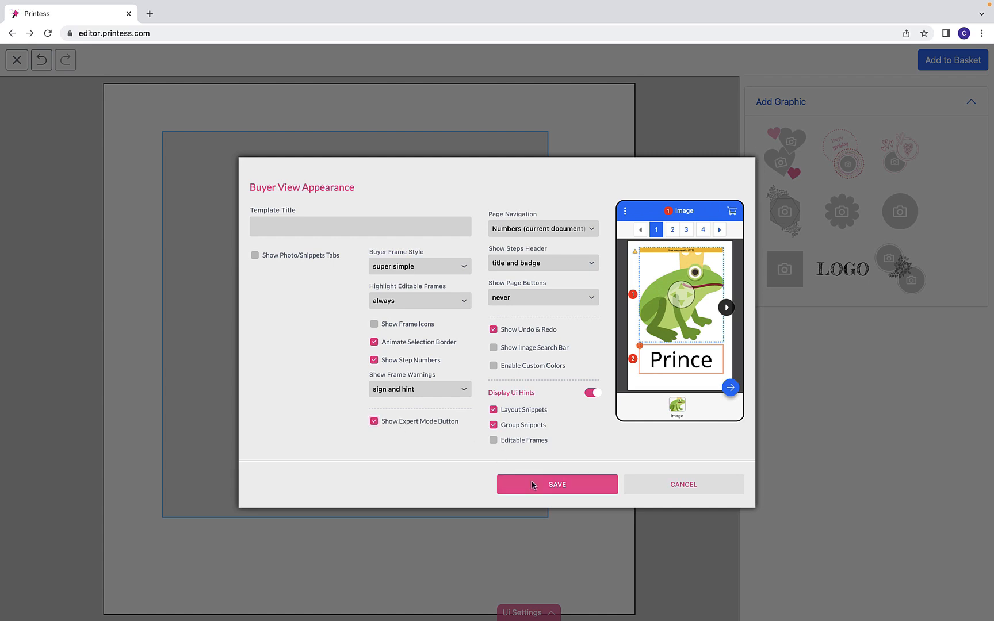
click(500, 484)
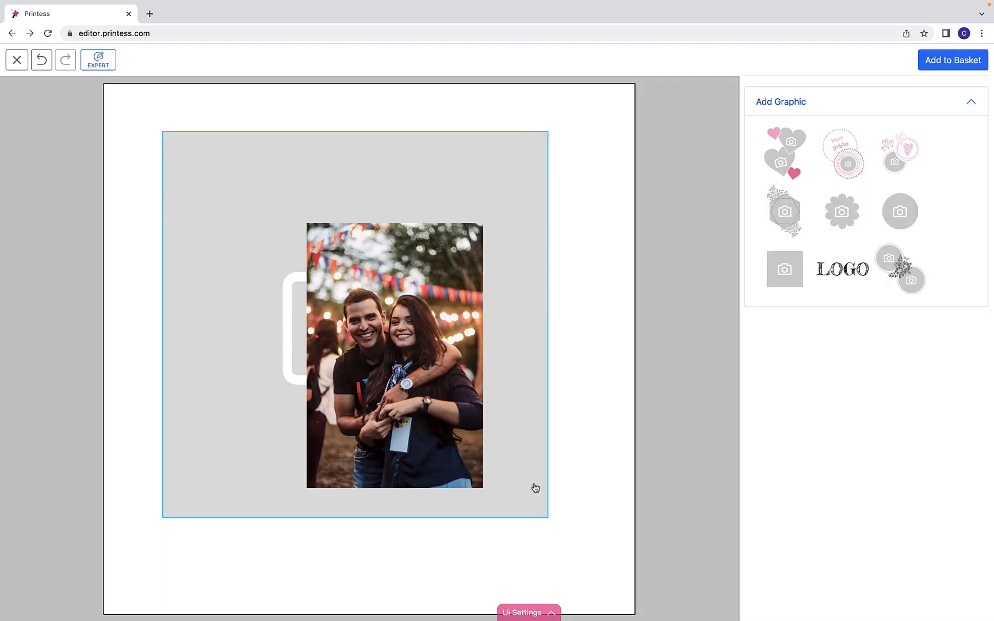
Step: Select the photo graphic and switch expert mode on and back off
click(413, 306)
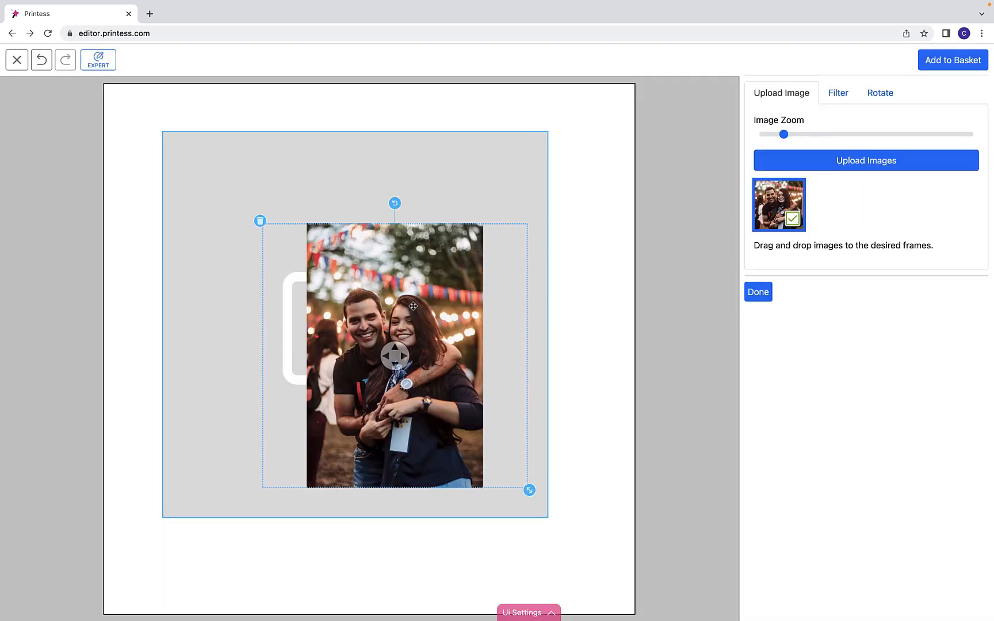
click(106, 67)
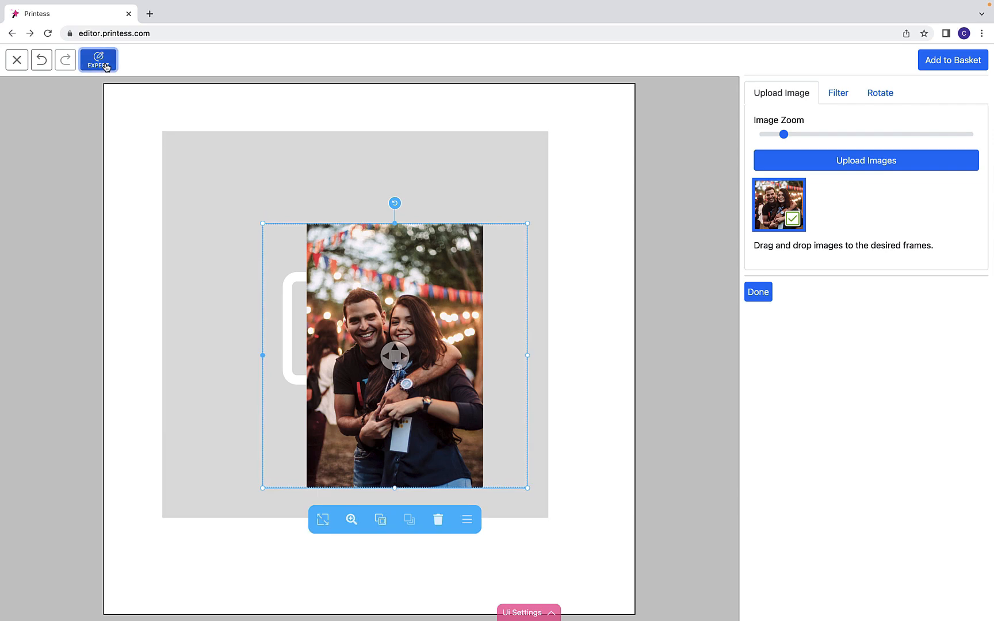
click(106, 67)
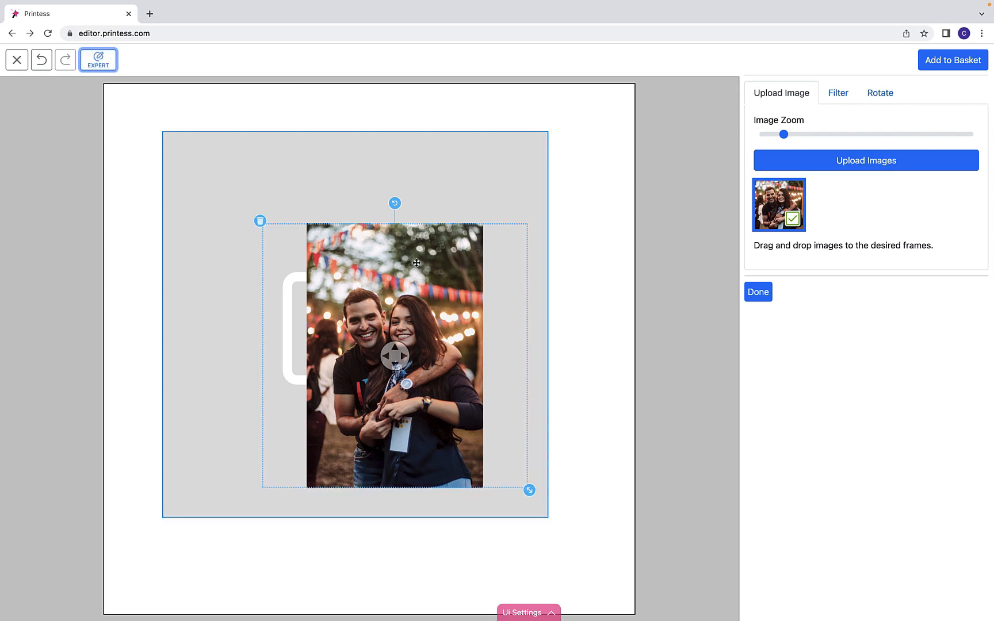
Step: Delete the photo graphic and place a flower-shaped photo frame over the large placeholder's upper-right area
drag(417, 263, 413, 275)
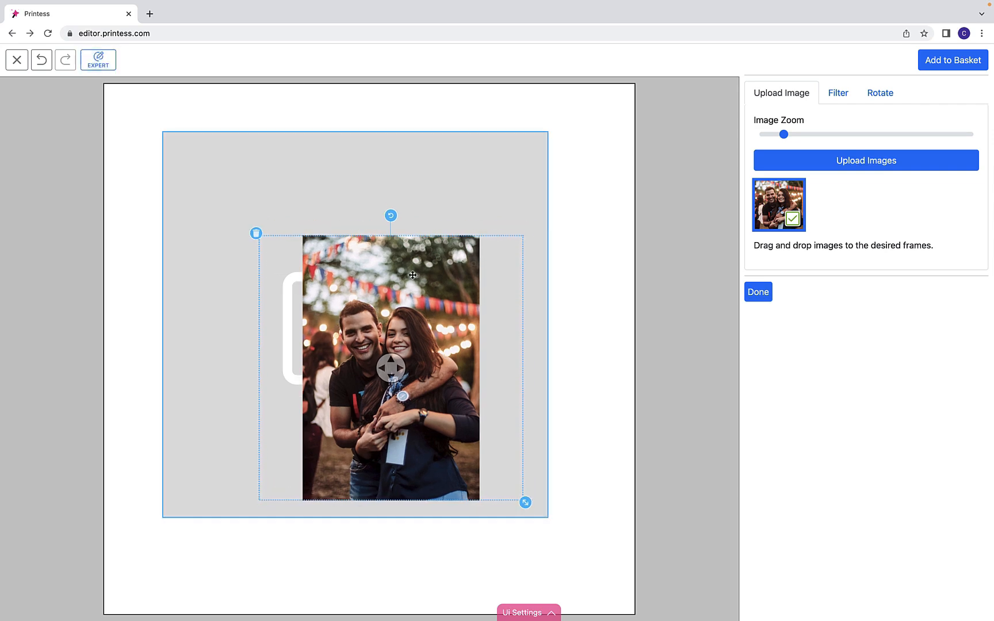
key(Delete)
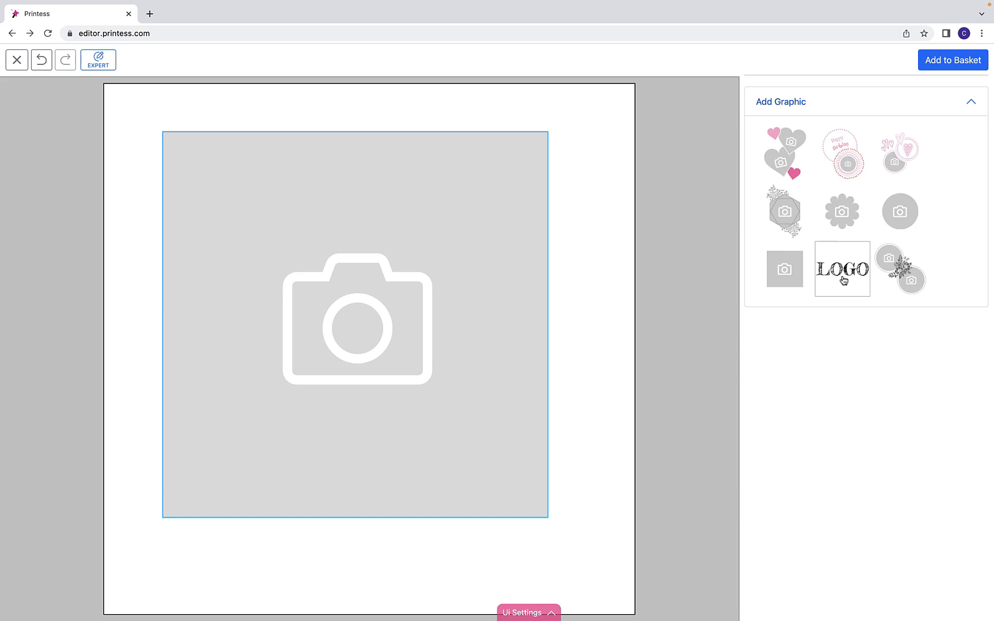
click(842, 211)
drag(406, 306, 522, 219)
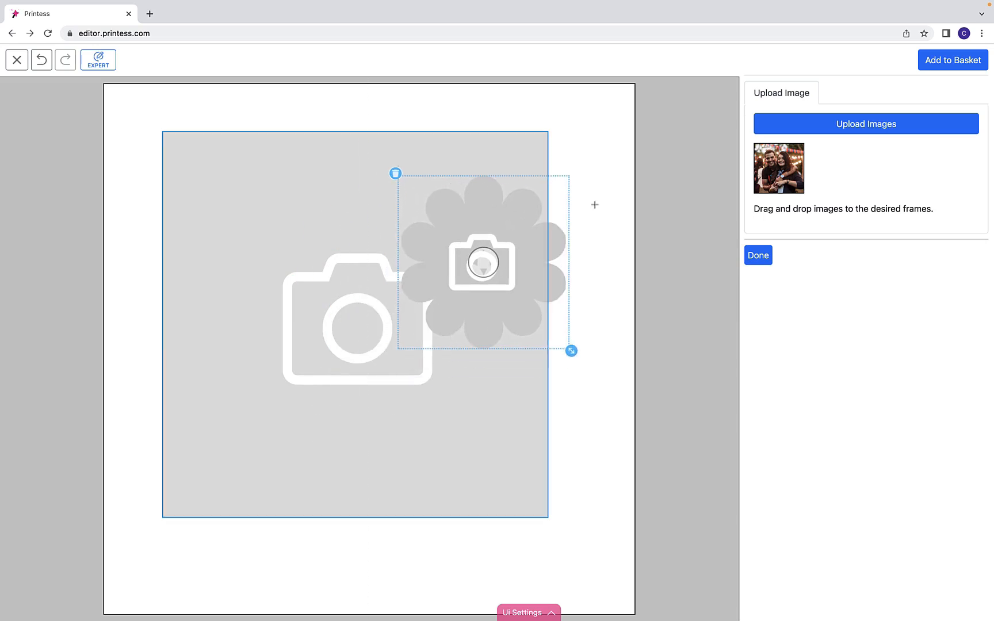
Step: Fill the flower-shaped frame with the uploaded couple photo and deselect it
click(780, 166)
mouse_move(483, 262)
mouse_down()
mouse_move(486, 313)
mouse_move(473, 239)
mouse_move(508, 197)
mouse_move(483, 222)
mouse_move(486, 331)
mouse_move(484, 229)
mouse_move(481, 262)
mouse_up()
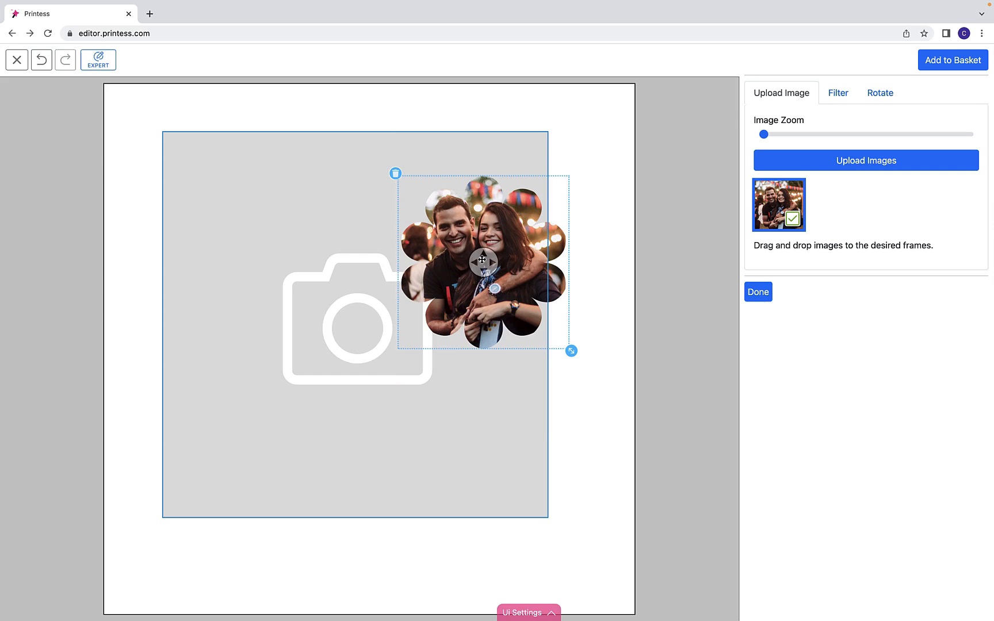
click(590, 249)
Step: Return to the designer side, select the placeholder image, and open its image settings
click(16, 60)
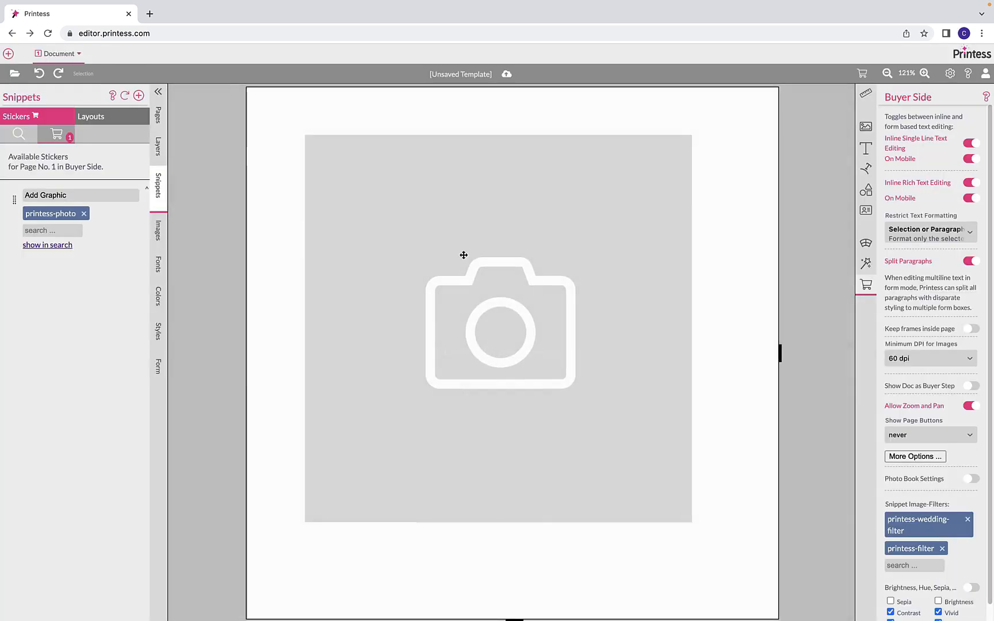
click(464, 255)
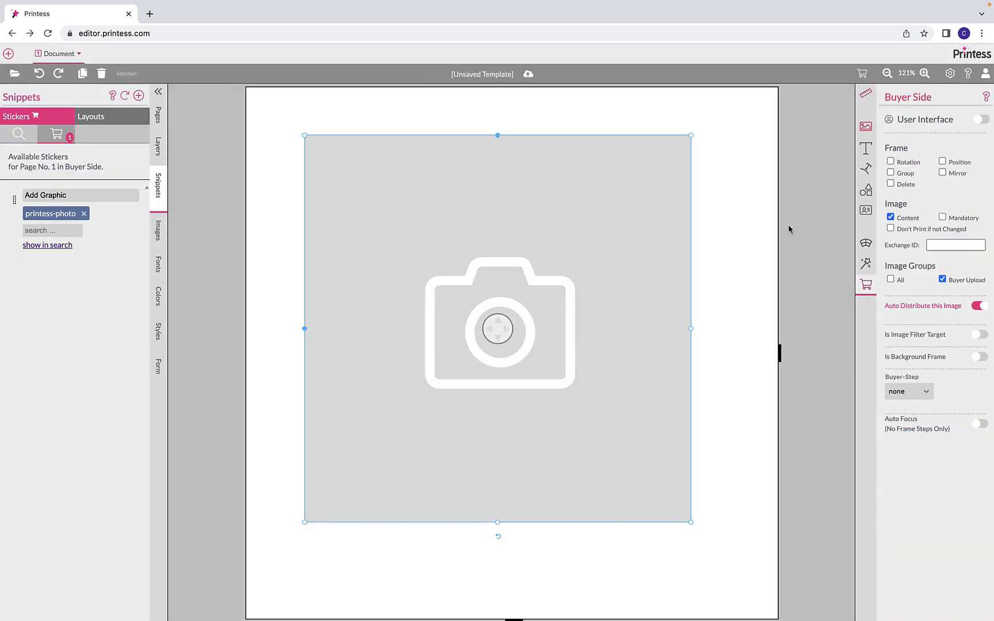
click(865, 127)
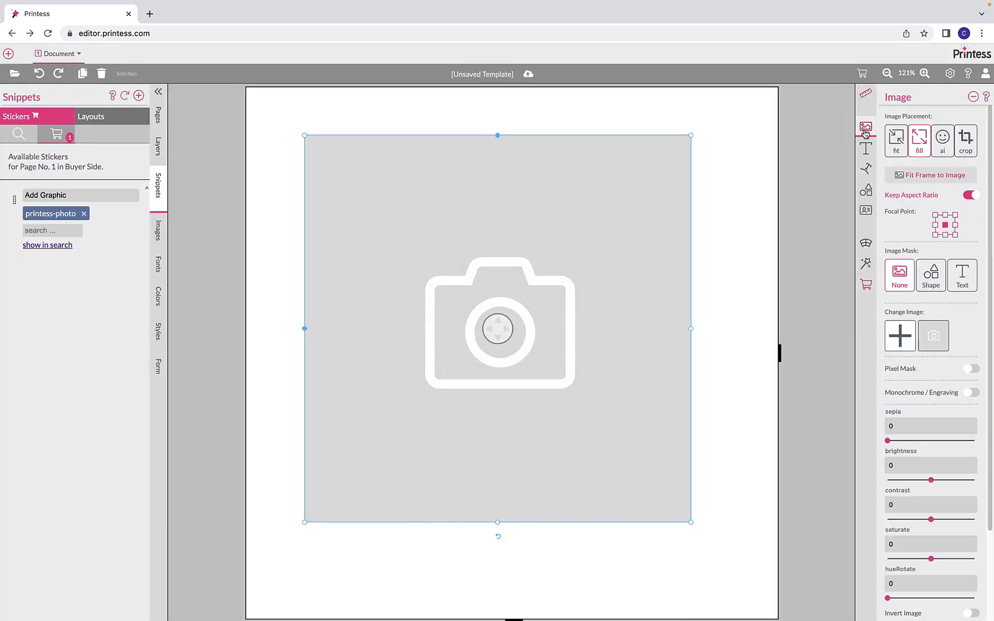
Step: Set the placeholder's image placement to AI with type face and focus Group
click(945, 156)
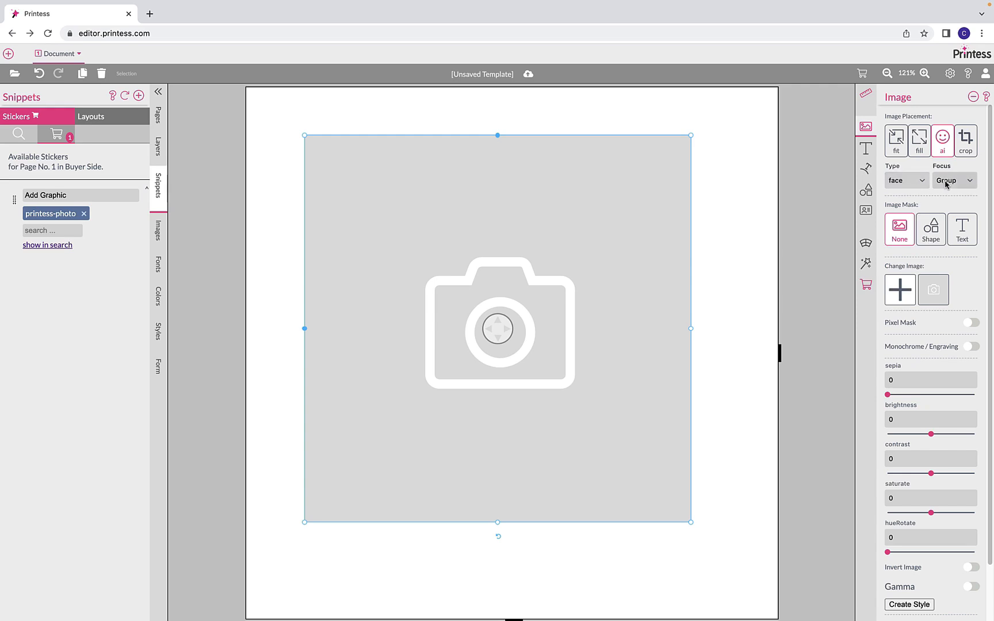
click(917, 184)
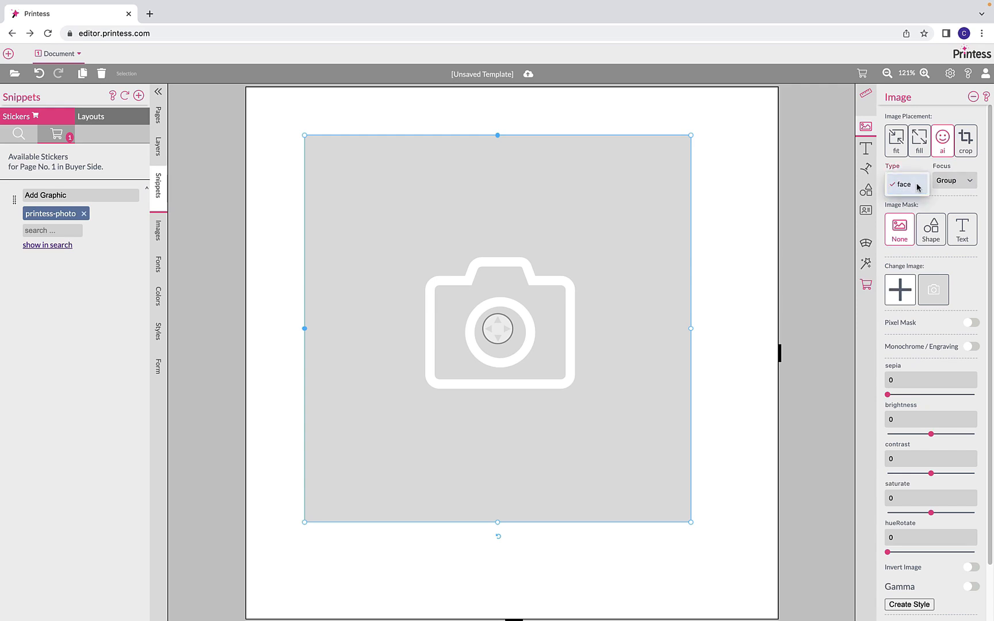
click(918, 187)
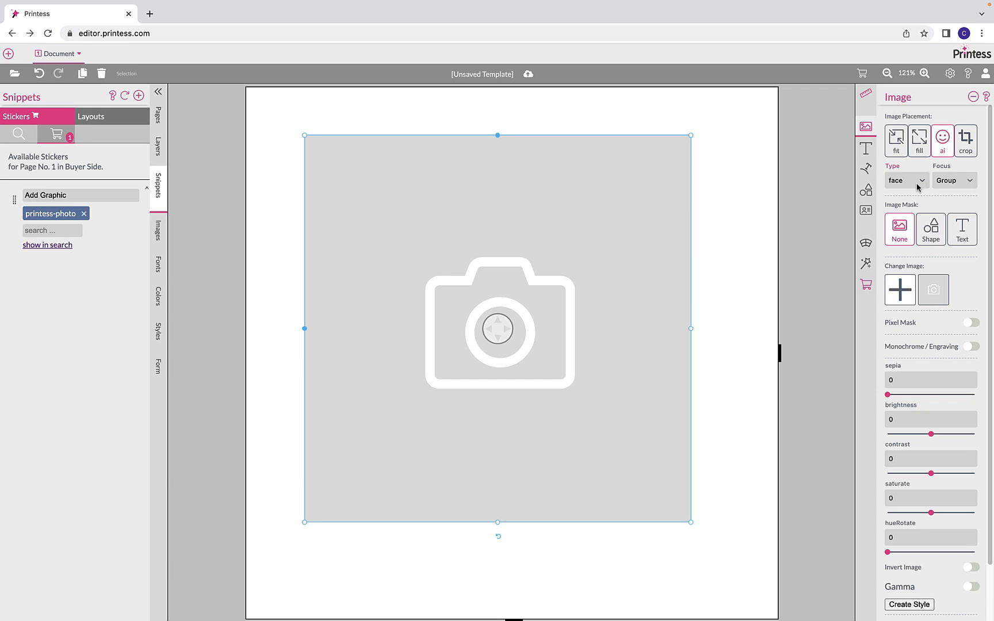
click(949, 182)
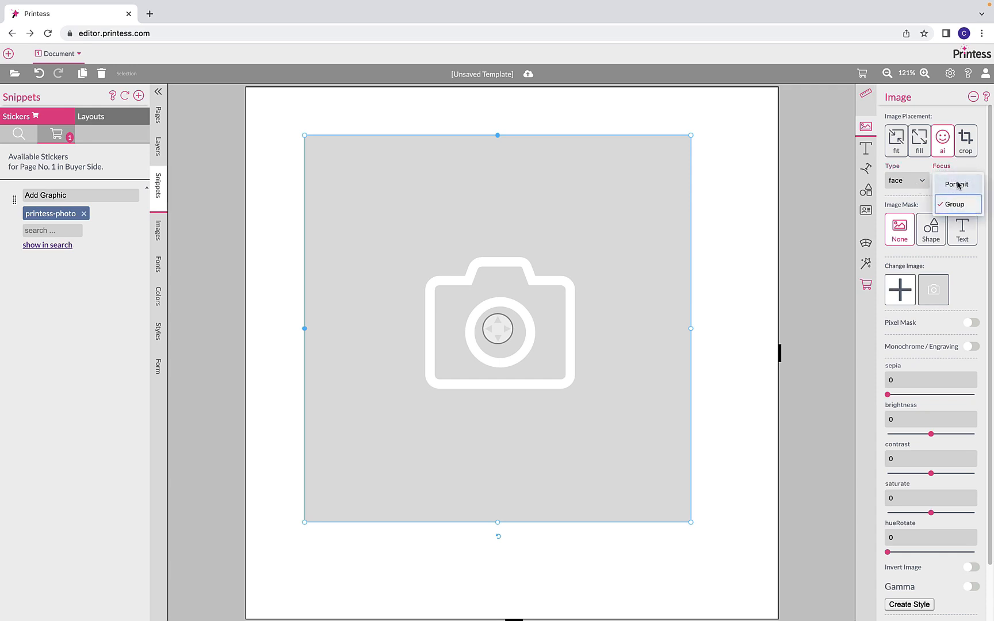
click(959, 212)
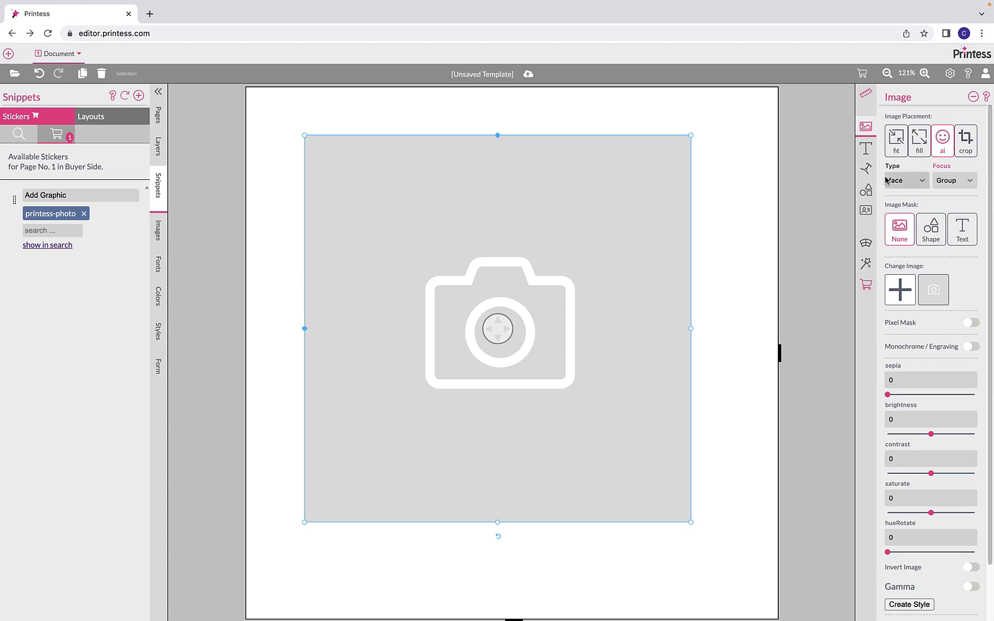
Step: Open the buyer-side preview and upload HappyCouple.jpg into the large placeholder frame
click(862, 73)
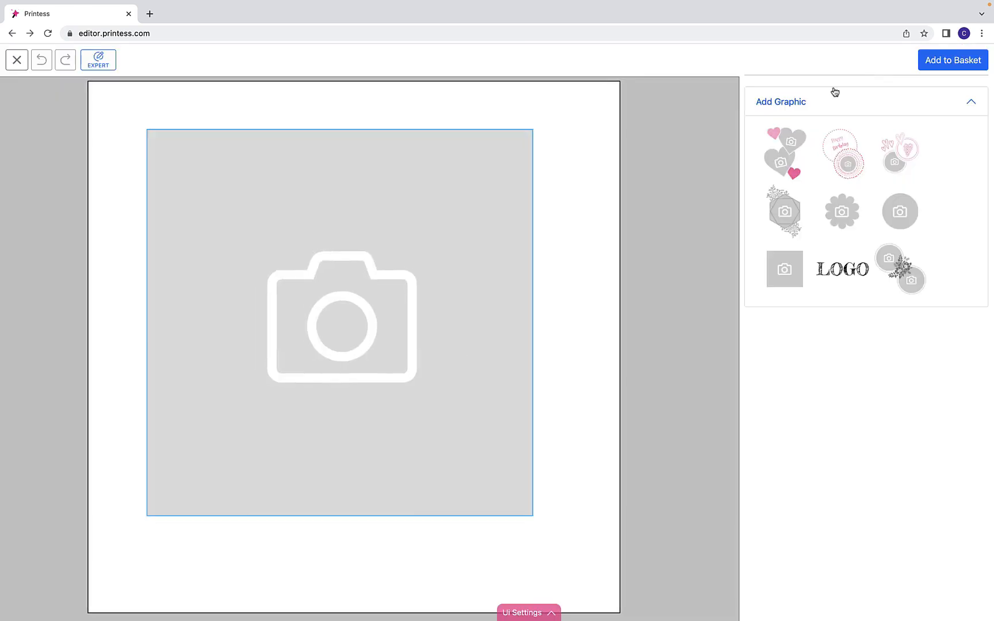
click(528, 249)
click(829, 125)
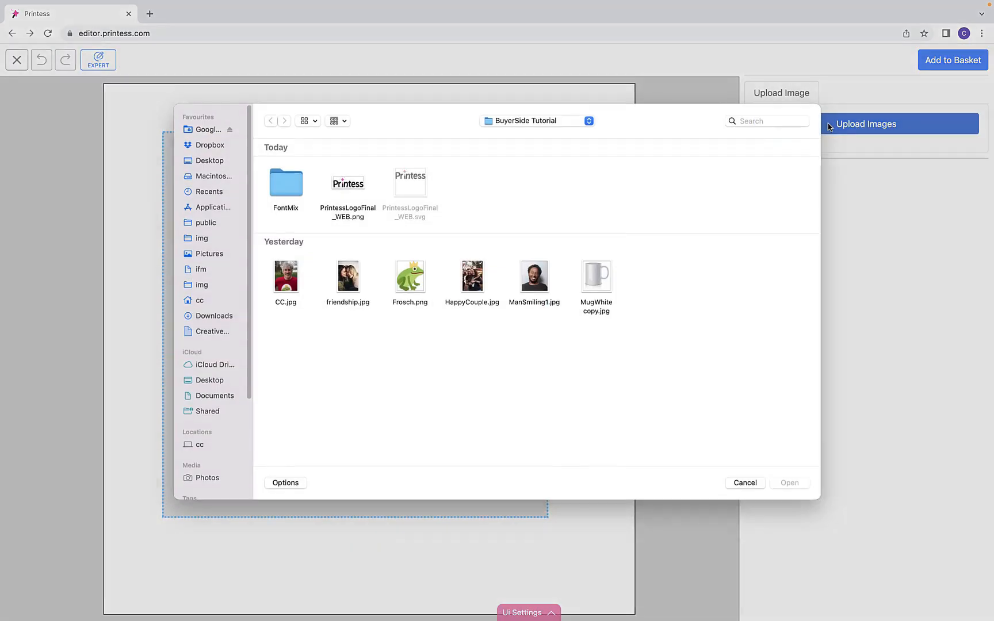
double_click(477, 286)
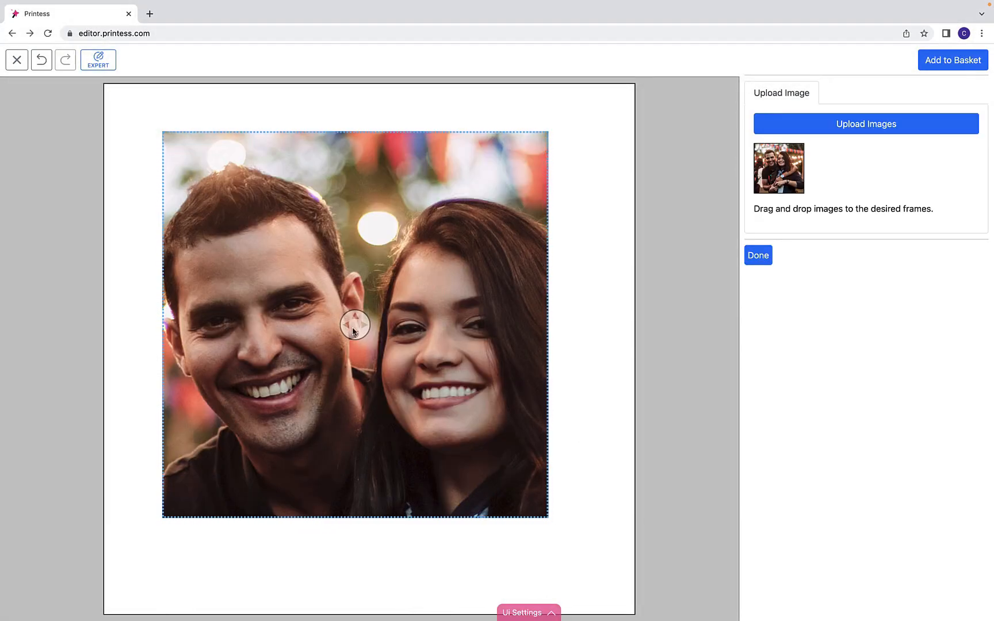
mouse_move(354, 328)
mouse_down()
mouse_move(431, 356)
mouse_move(244, 359)
mouse_move(423, 228)
mouse_move(258, 352)
mouse_move(341, 325)
mouse_up()
Step: Upload ManSmiling1.jpg into the same frame and return to the designer side
click(836, 132)
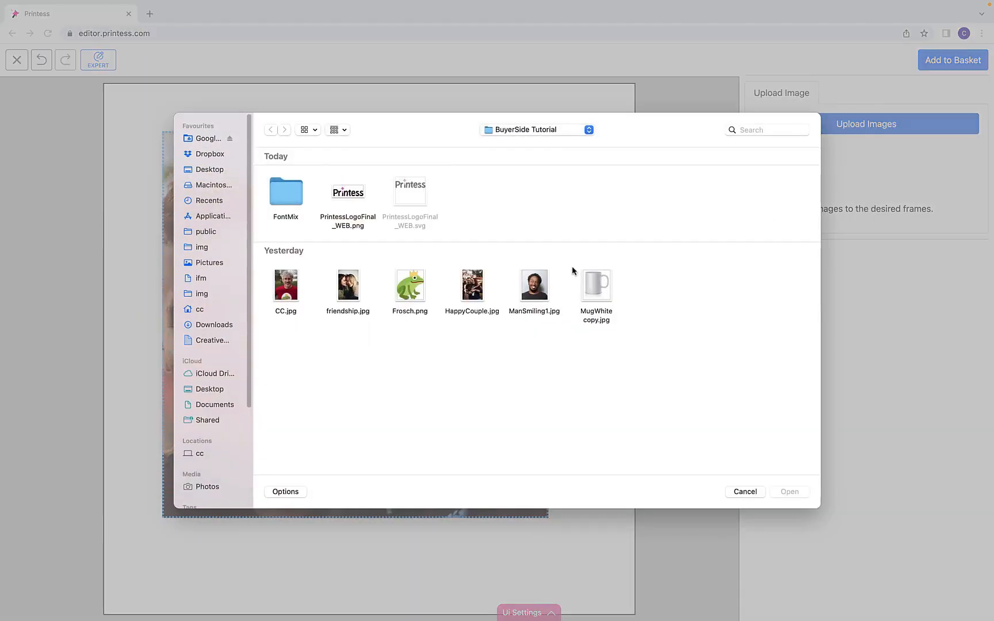
click(541, 284)
double_click(541, 283)
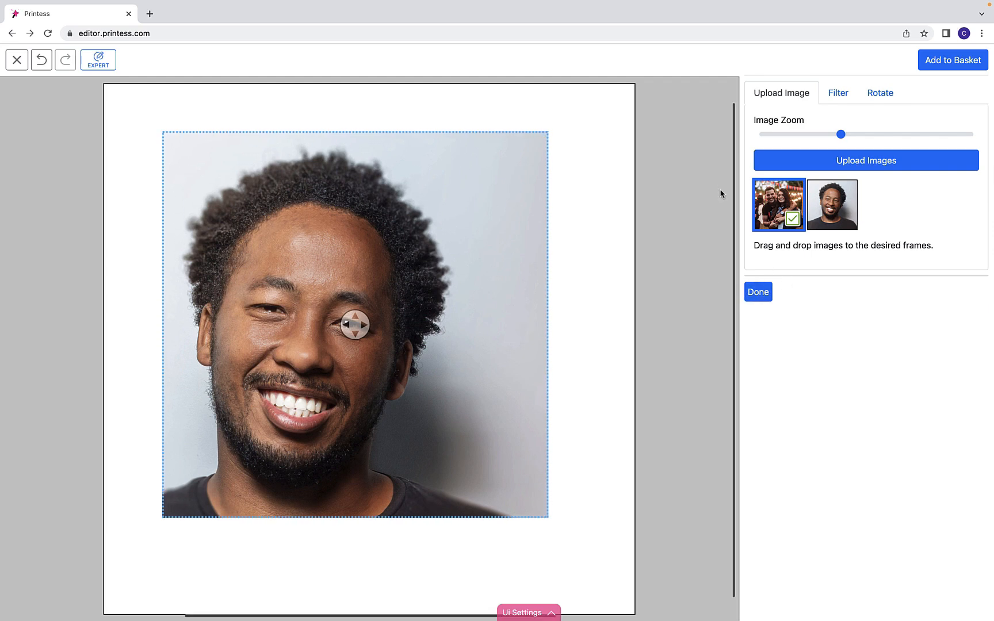
click(19, 64)
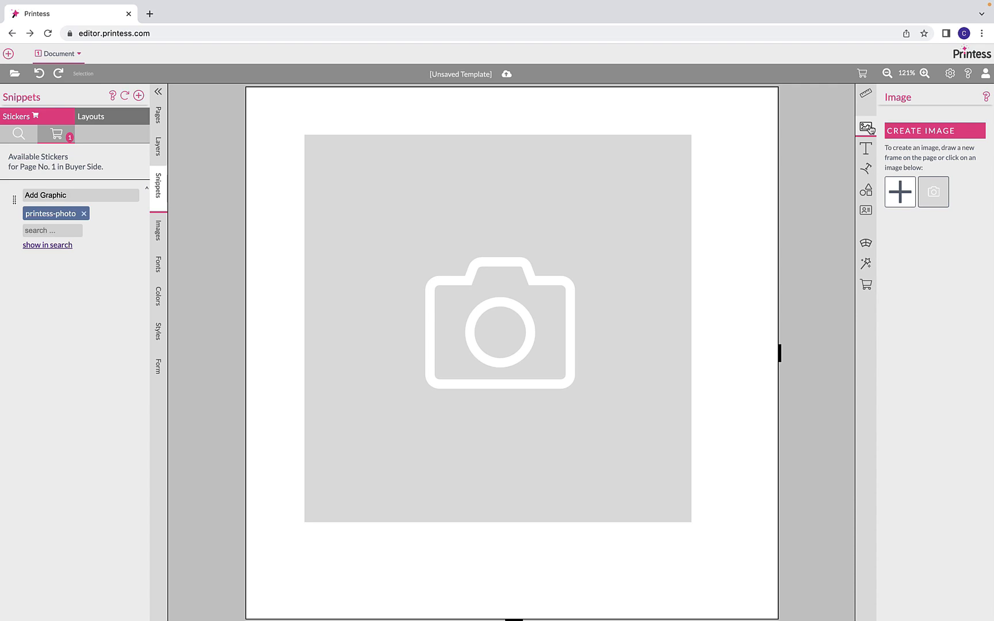